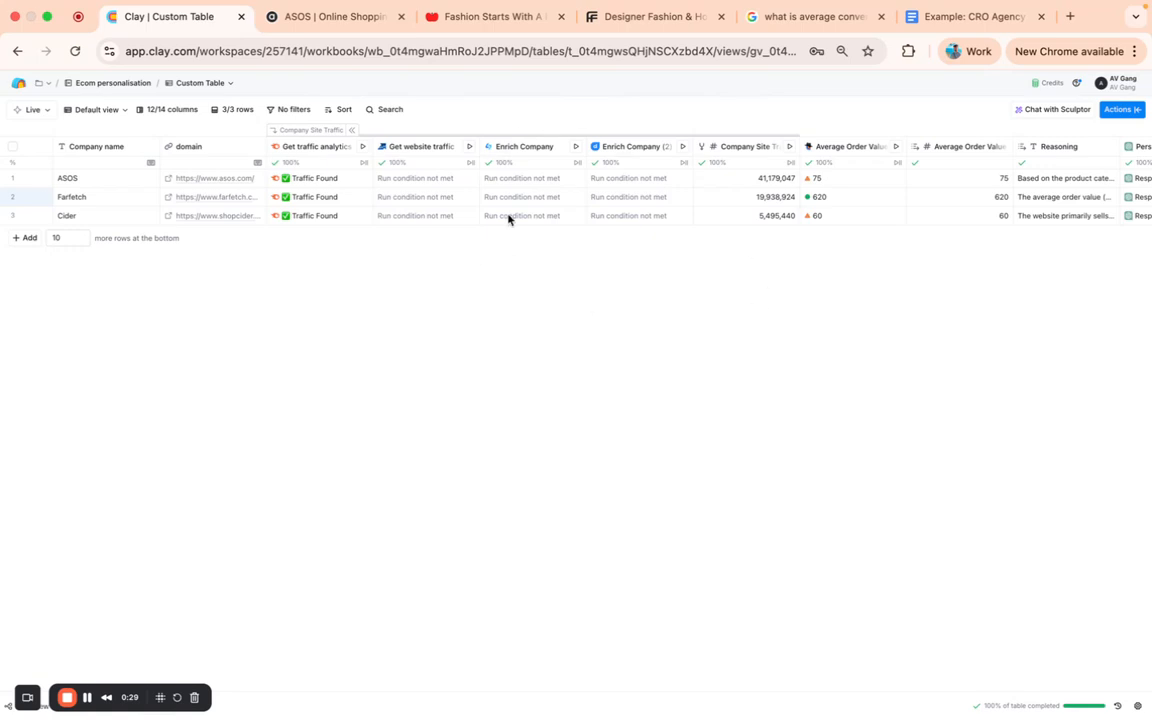
- Switch to the CRO agency example email in Google Docs and examine its subject line and body
{"action": "left_click", "coordinate": [966, 18]}
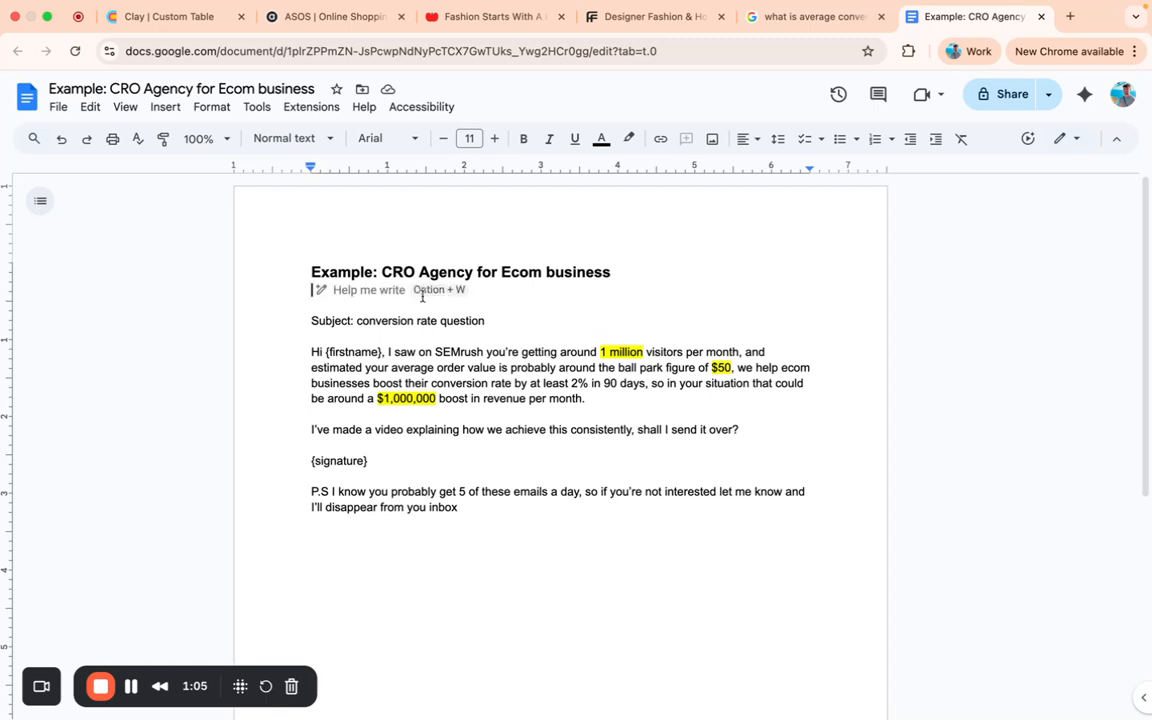
{"action": "left_click", "coordinate": [416, 306]}
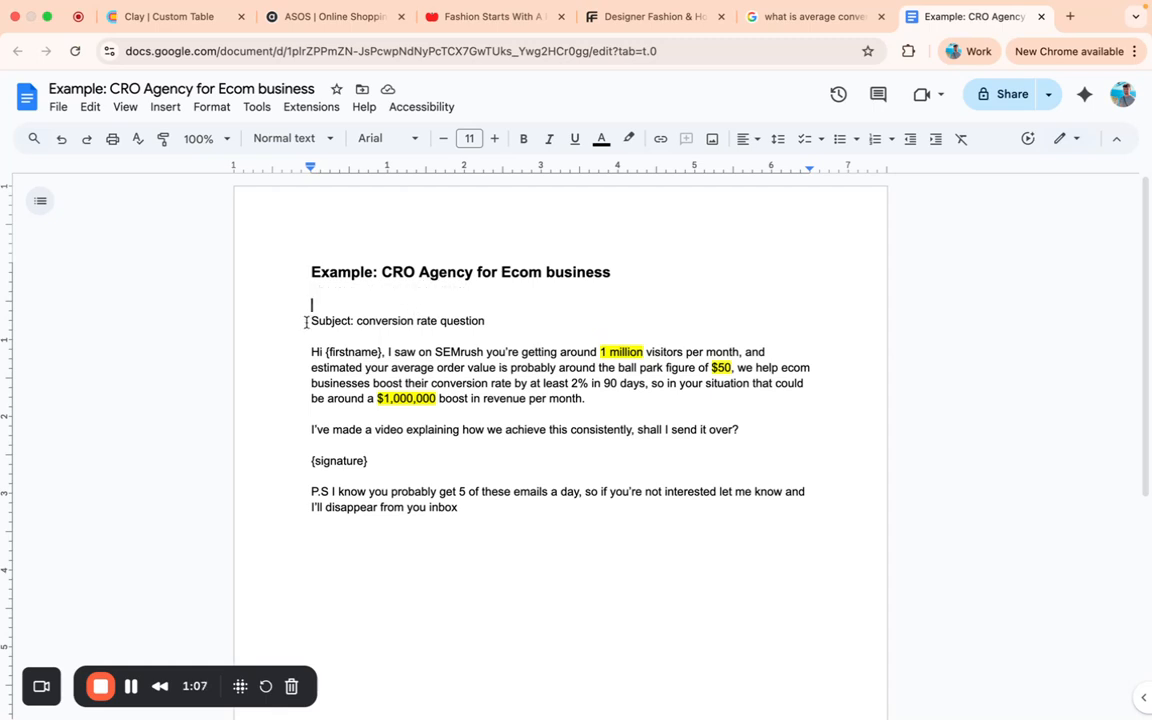
{"action": "left_click_drag", "start_coordinate": [311, 321], "coordinate": [355, 322]}
{"action": "left_click", "coordinate": [491, 319]}
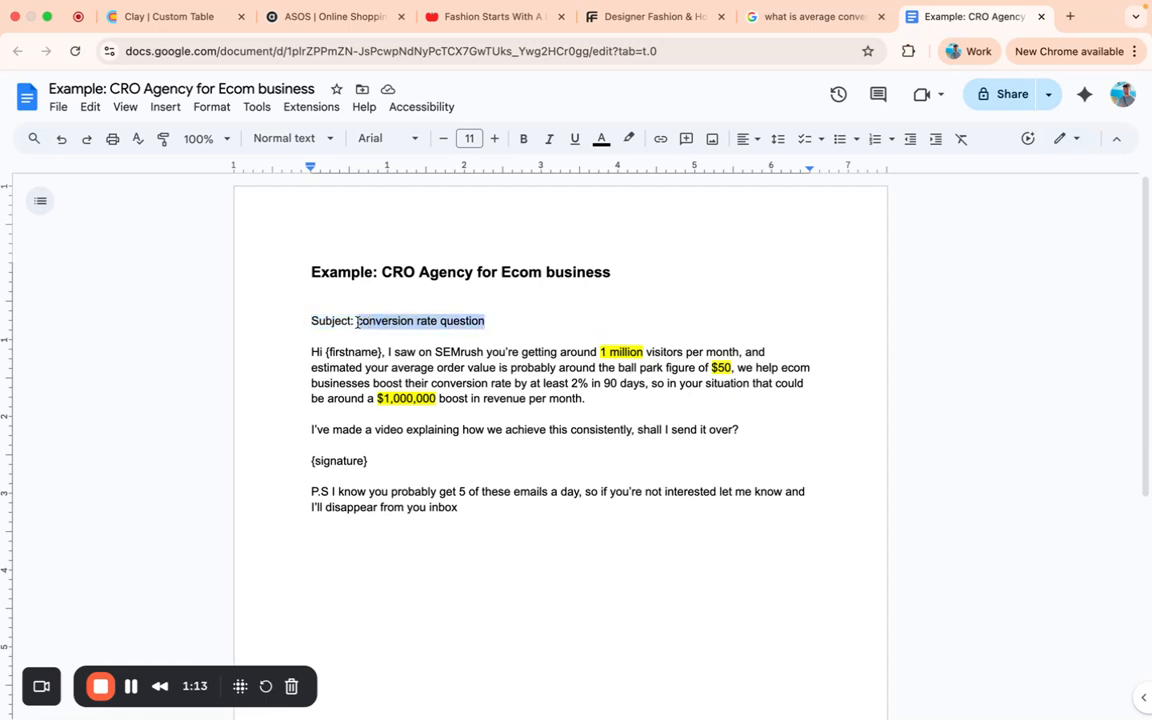
{"action": "left_click", "coordinate": [357, 322]}
{"action": "left_click_drag", "start_coordinate": [357, 321], "coordinate": [492, 320]}
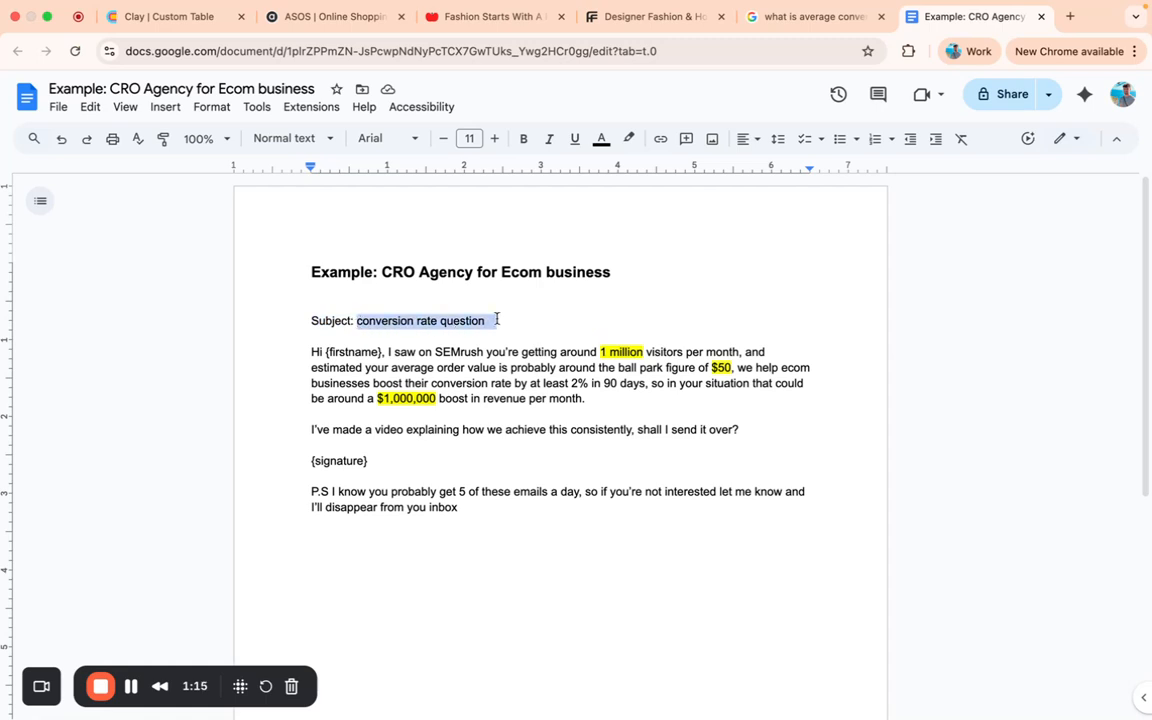
{"action": "left_click", "coordinate": [492, 321]}
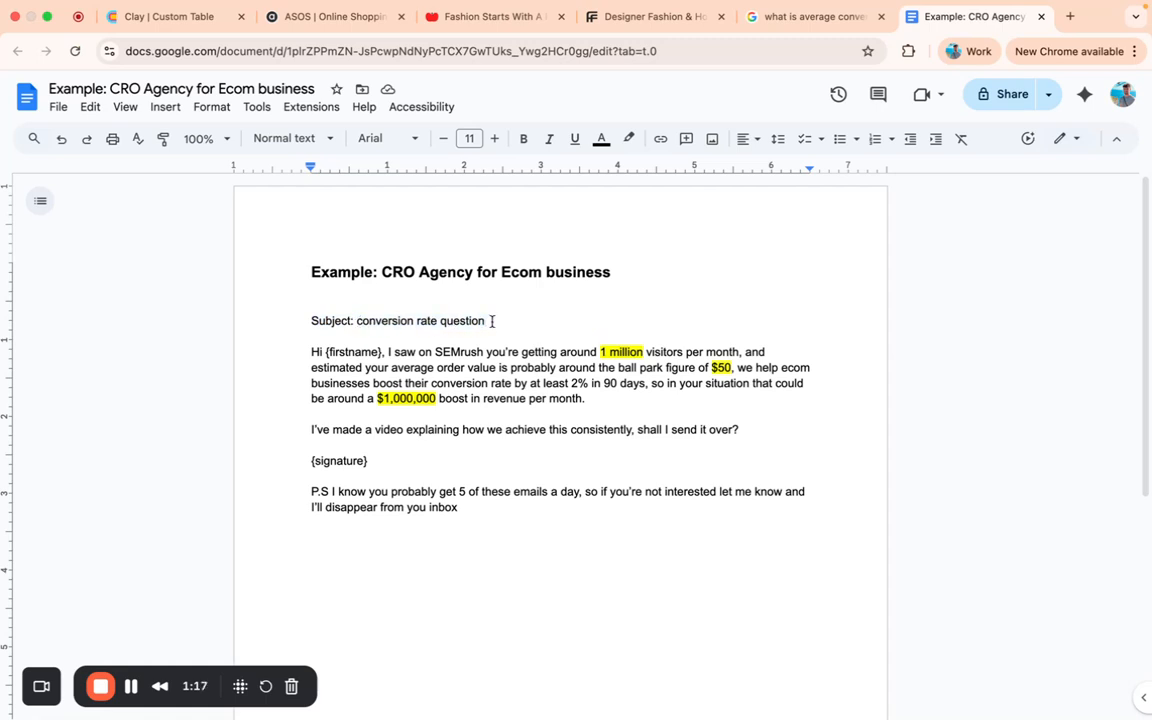
{"action": "scroll", "coordinate": [505, 333], "scroll_direction": "down", "scroll_amount": 1}
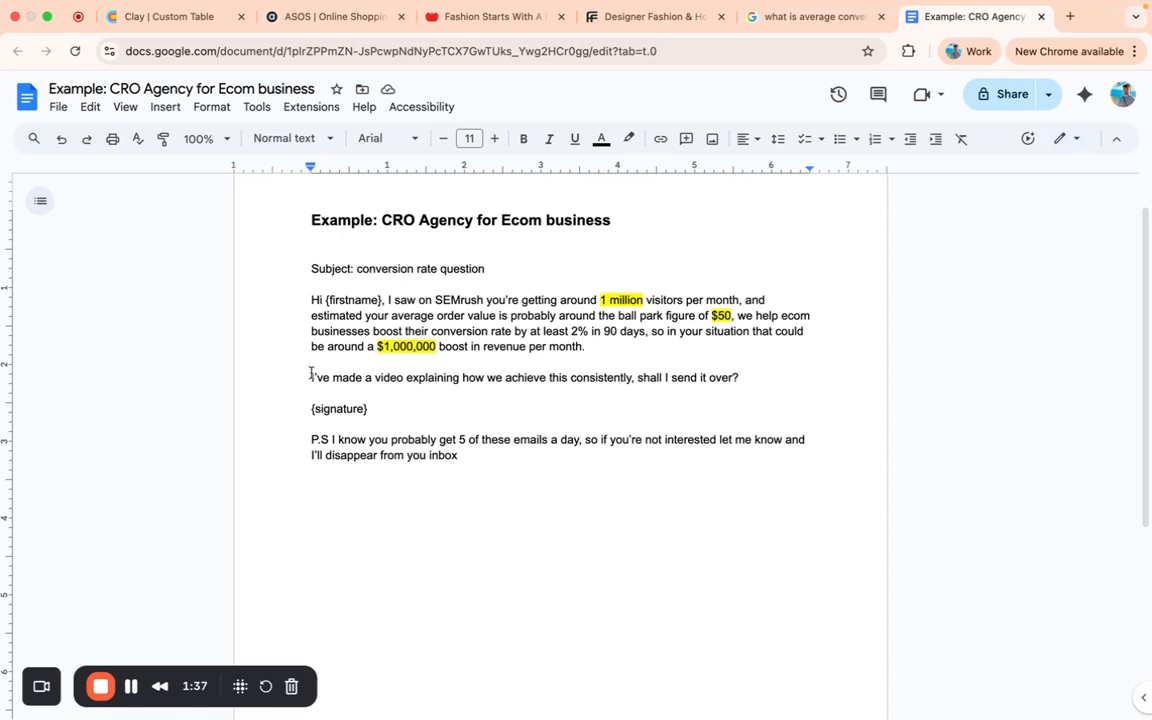
{"action": "scroll", "coordinate": [545, 330], "scroll_direction": "up", "scroll_amount": 1}
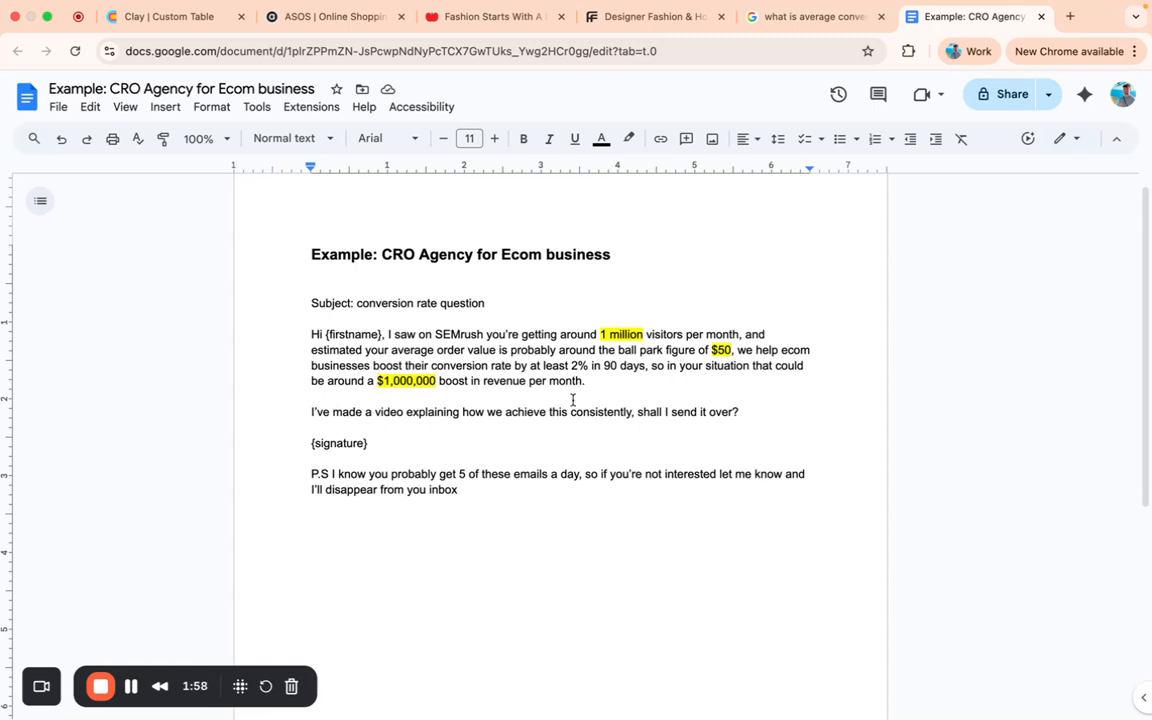
- Examine the example email's signature and the P.S. line about getting 5 of these emails a day
{"action": "left_click", "coordinate": [413, 396]}
{"action": "left_click", "coordinate": [447, 428]}
{"action": "left_click", "coordinate": [372, 458]}
{"action": "left_click_drag", "start_coordinate": [580, 476], "coordinate": [333, 476]}
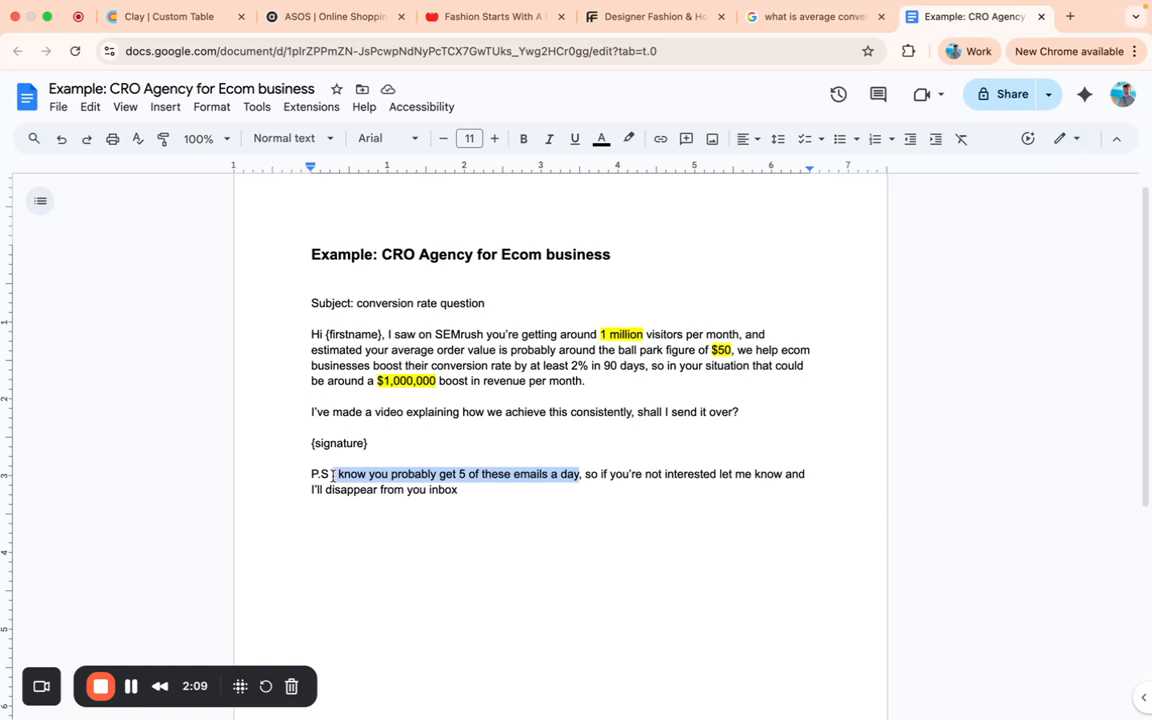
{"action": "left_click", "coordinate": [333, 476]}
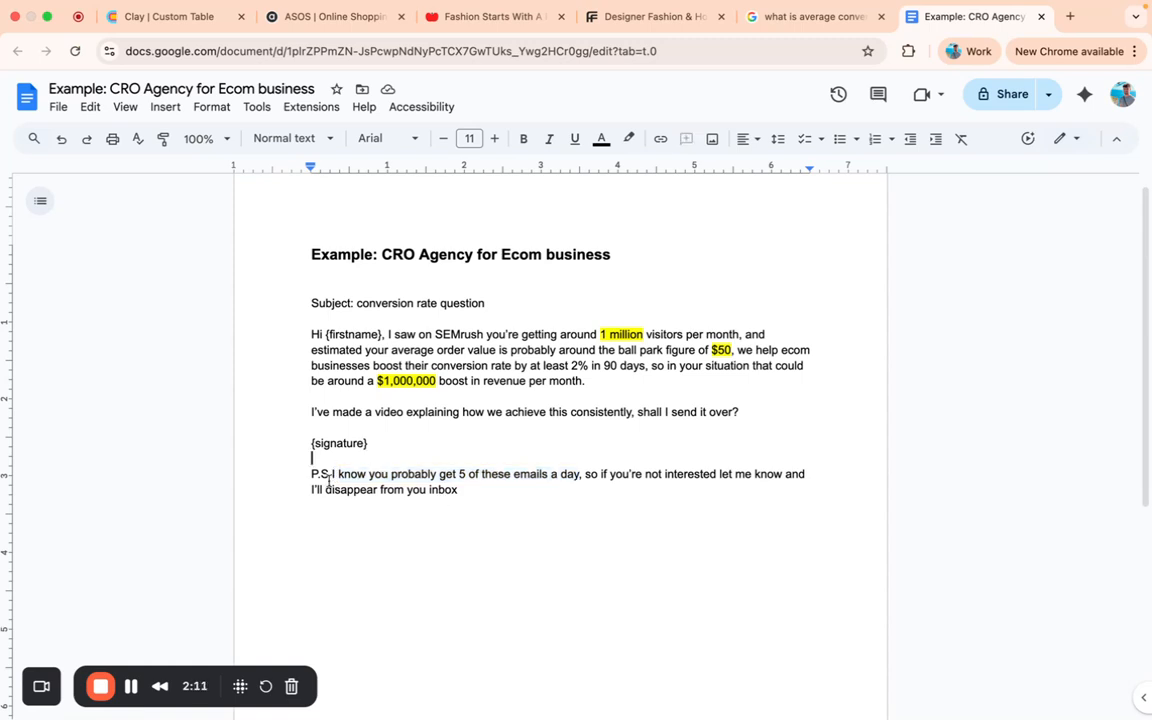
{"action": "left_click", "coordinate": [644, 494]}
{"action": "left_click_drag", "start_coordinate": [580, 474], "coordinate": [333, 476]}
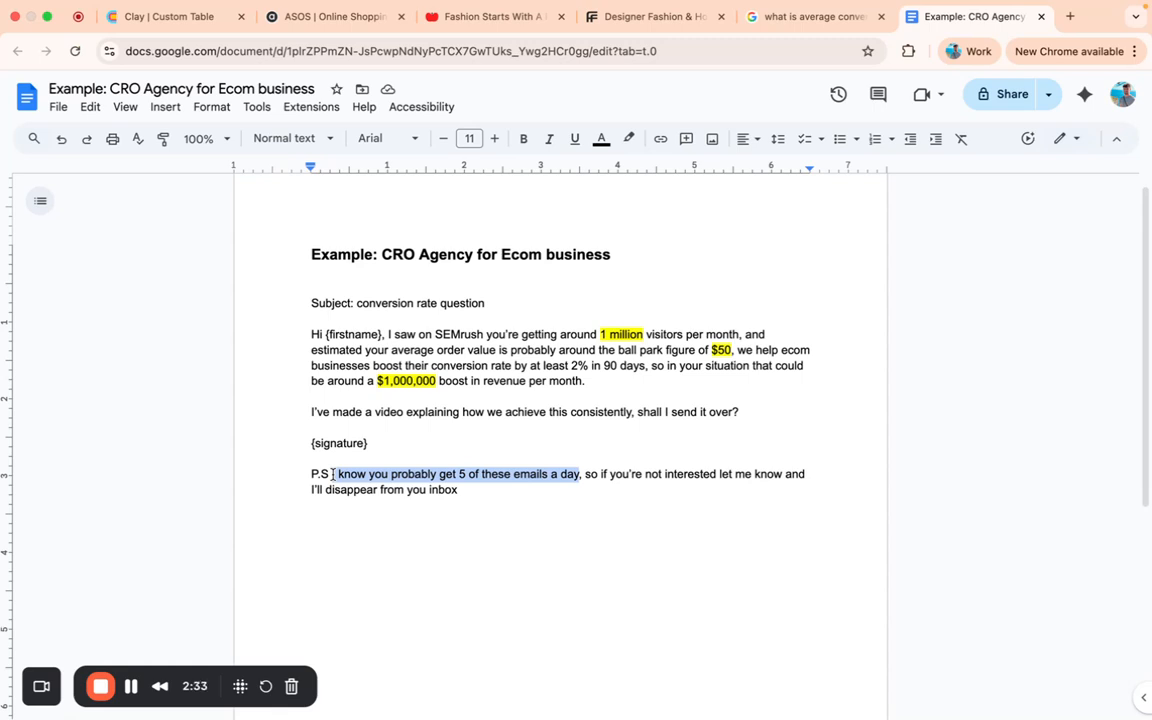
{"action": "left_click", "coordinate": [333, 474]}
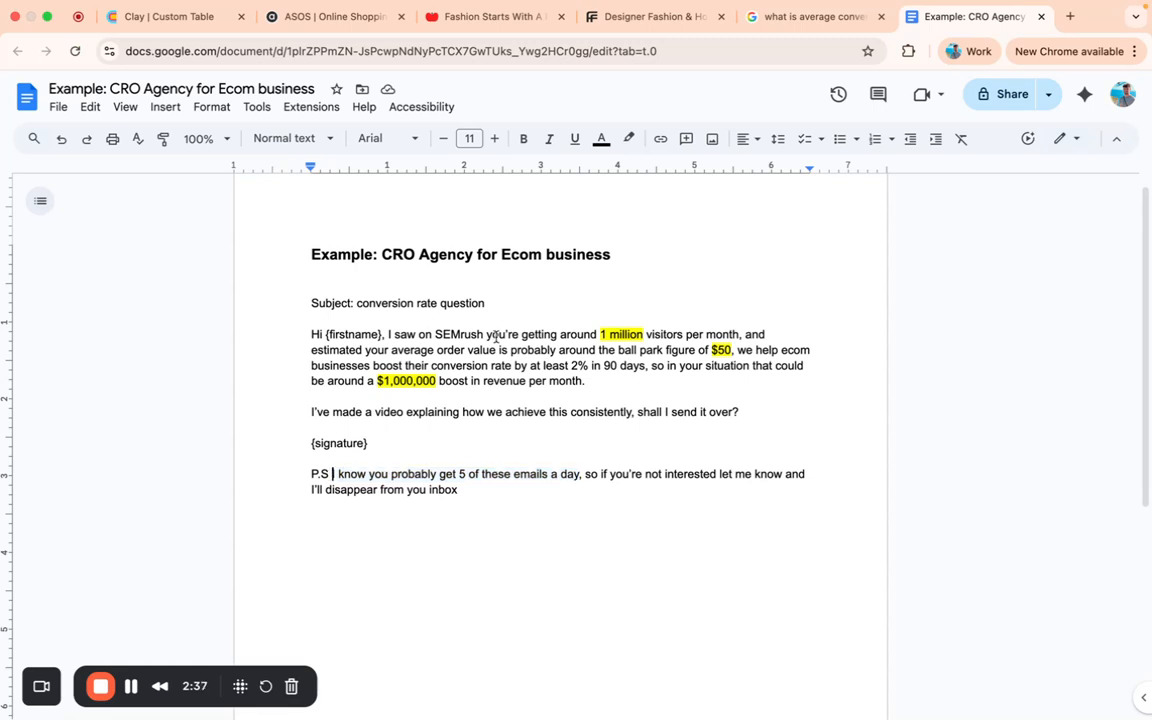
- Examine the example email's opening paragraph, including the highlighted visitor count, average order value and revenue boost, plus the 2% conversion claim
{"action": "left_click_drag", "start_coordinate": [499, 334], "coordinate": [606, 380]}
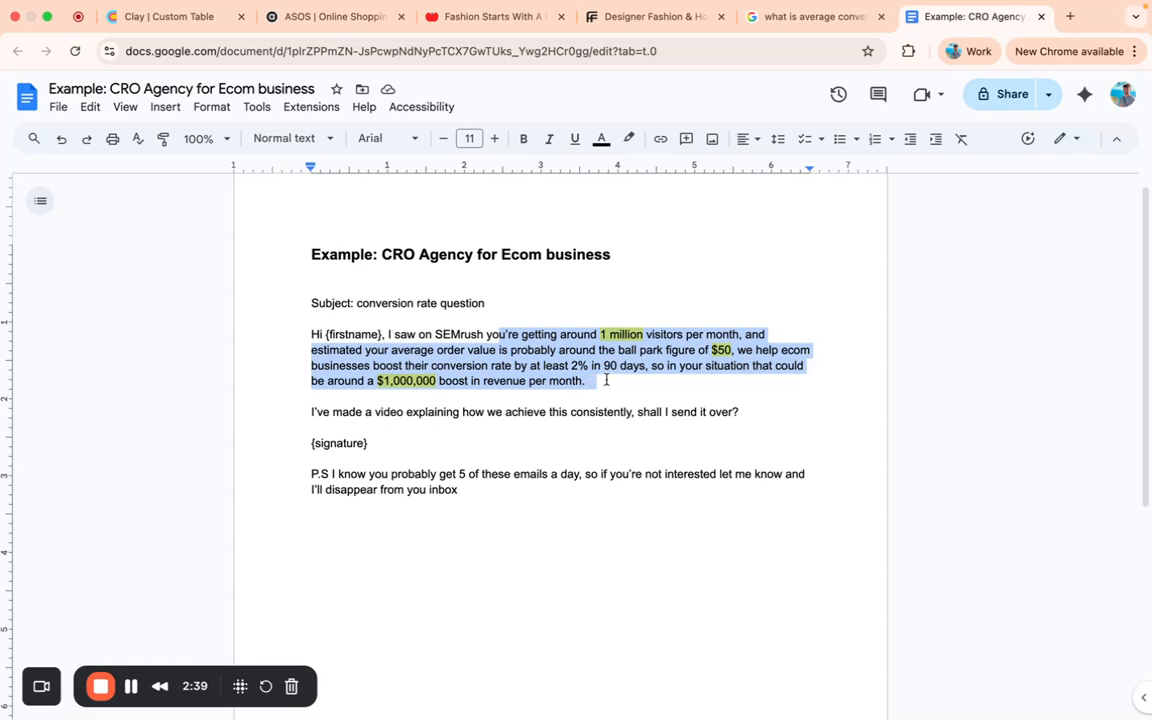
{"action": "left_click", "coordinate": [604, 384]}
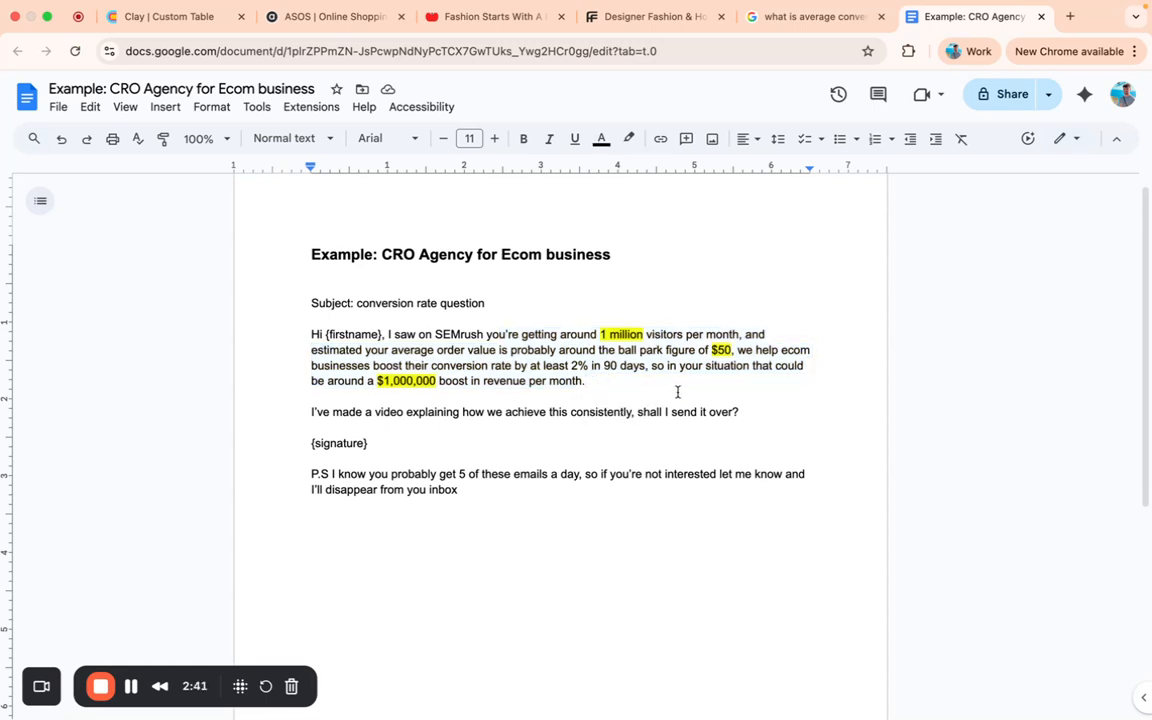
{"action": "left_click_drag", "start_coordinate": [600, 334], "coordinate": [644, 330]}
{"action": "left_click", "coordinate": [730, 350]}
{"action": "double_click", "coordinate": [729, 349]}
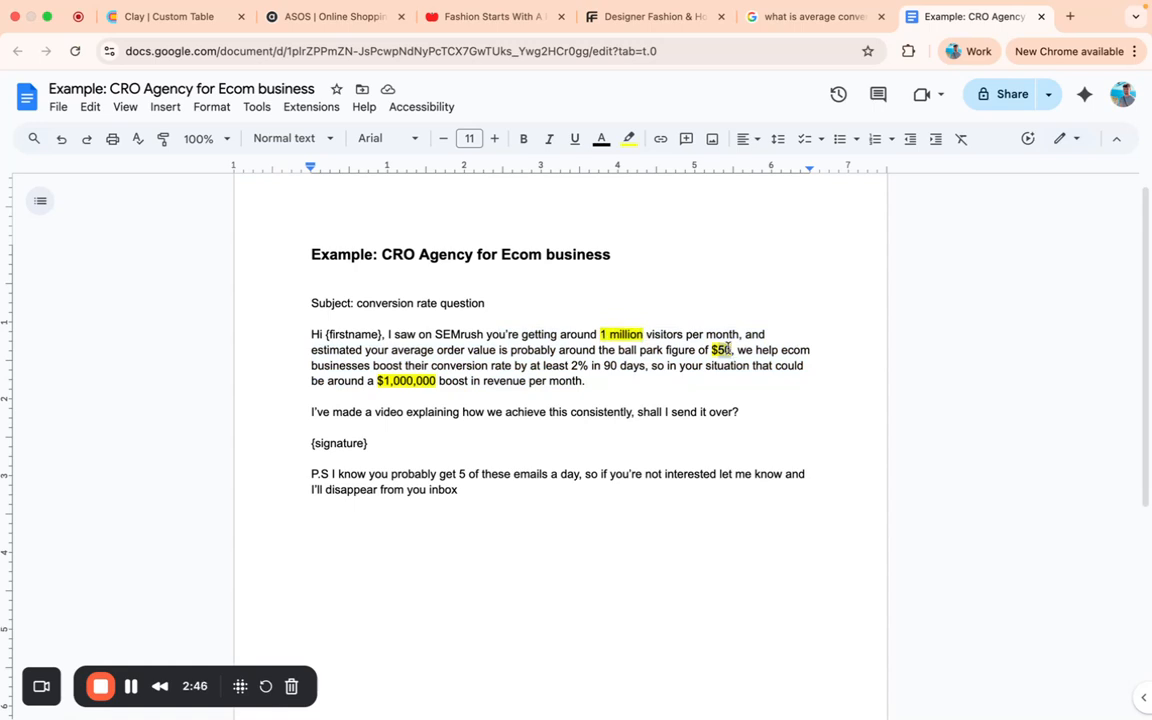
{"action": "triple_click", "coordinate": [397, 382]}
{"action": "left_click", "coordinate": [397, 382]}
{"action": "double_click", "coordinate": [580, 365]}
{"action": "double_click", "coordinate": [622, 334]}
{"action": "double_click", "coordinate": [721, 350]}
{"action": "left_click", "coordinate": [400, 382]}
- View the ASOS and Farfetch store websites in the browser
{"action": "left_click", "coordinate": [341, 18]}
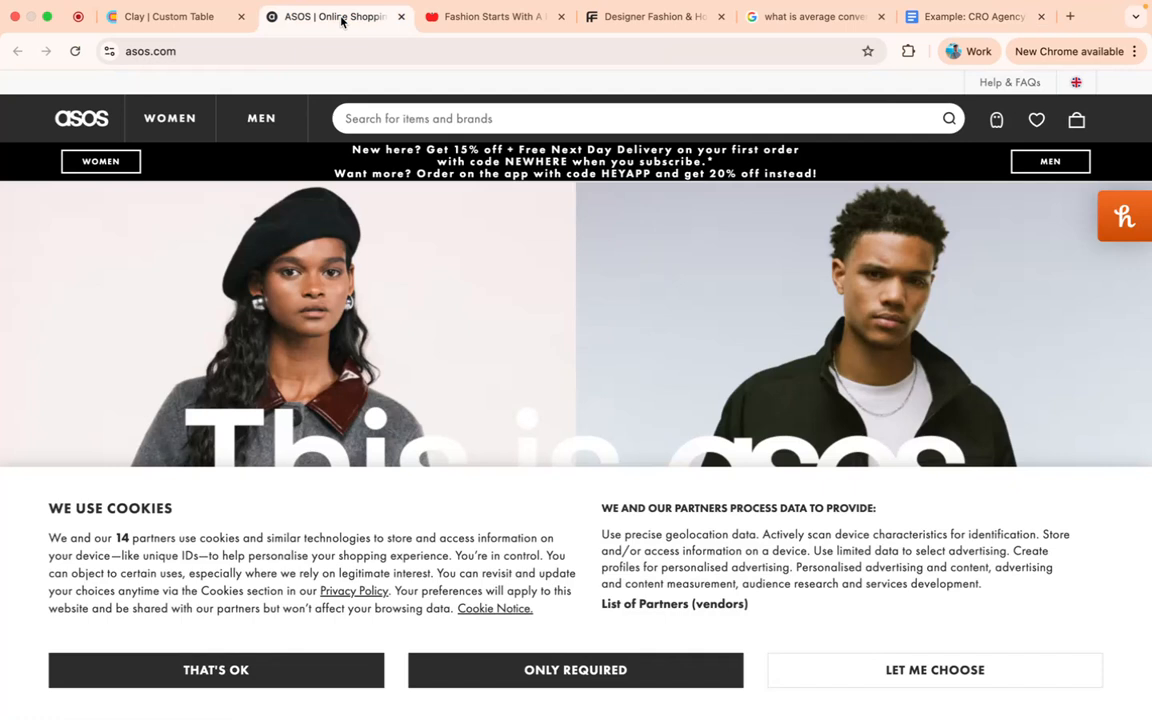
{"action": "left_click", "coordinate": [634, 19]}
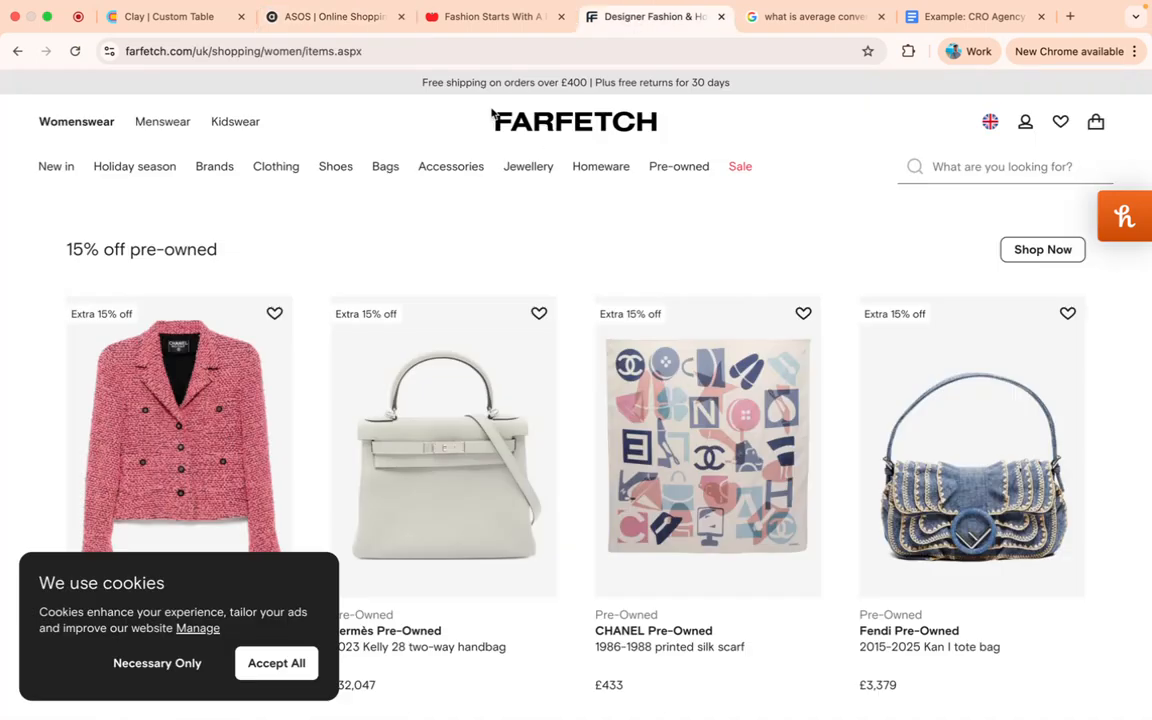
- Switch to the Clay table and search its available actions for "website traffic", closing the list after reviewing it
{"action": "left_click", "coordinate": [195, 18]}
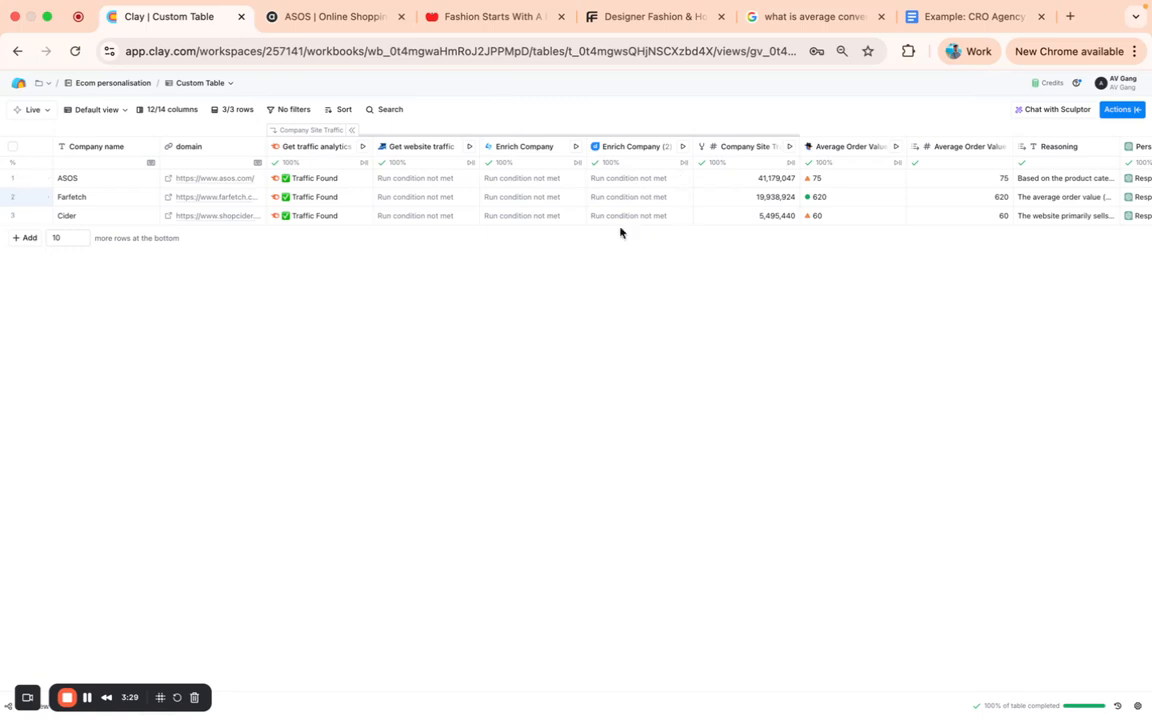
{"action": "left_click", "coordinate": [1114, 112]}
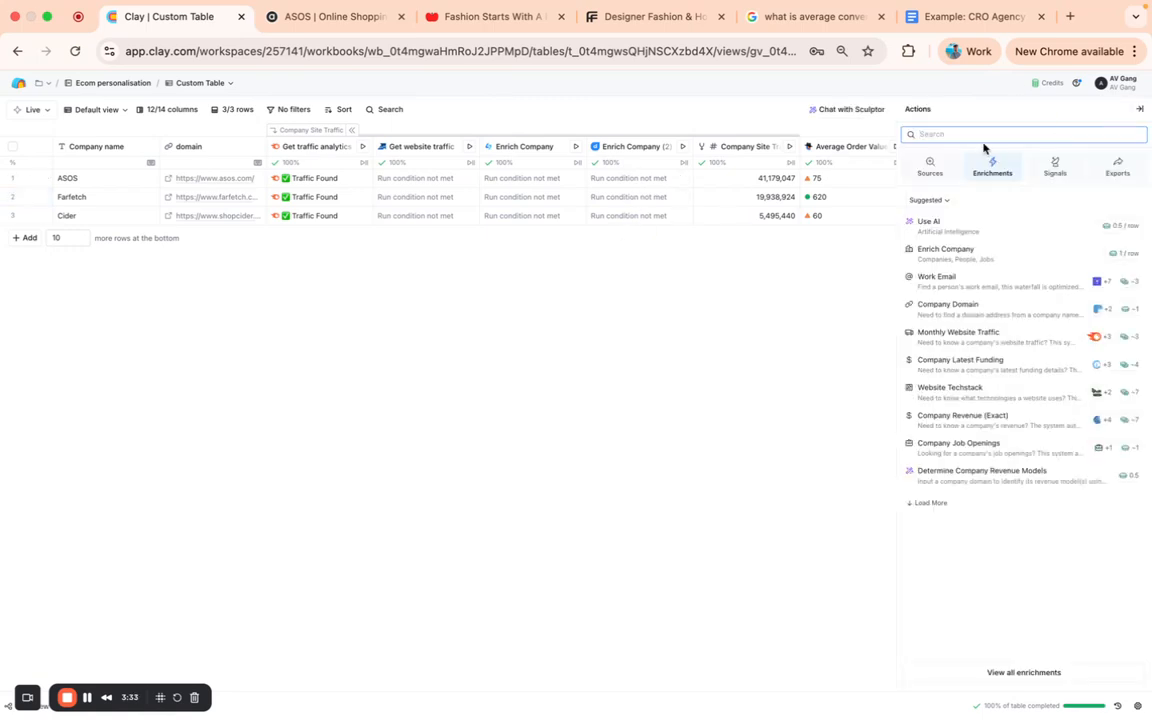
{"action": "type", "text": "website traffic"}
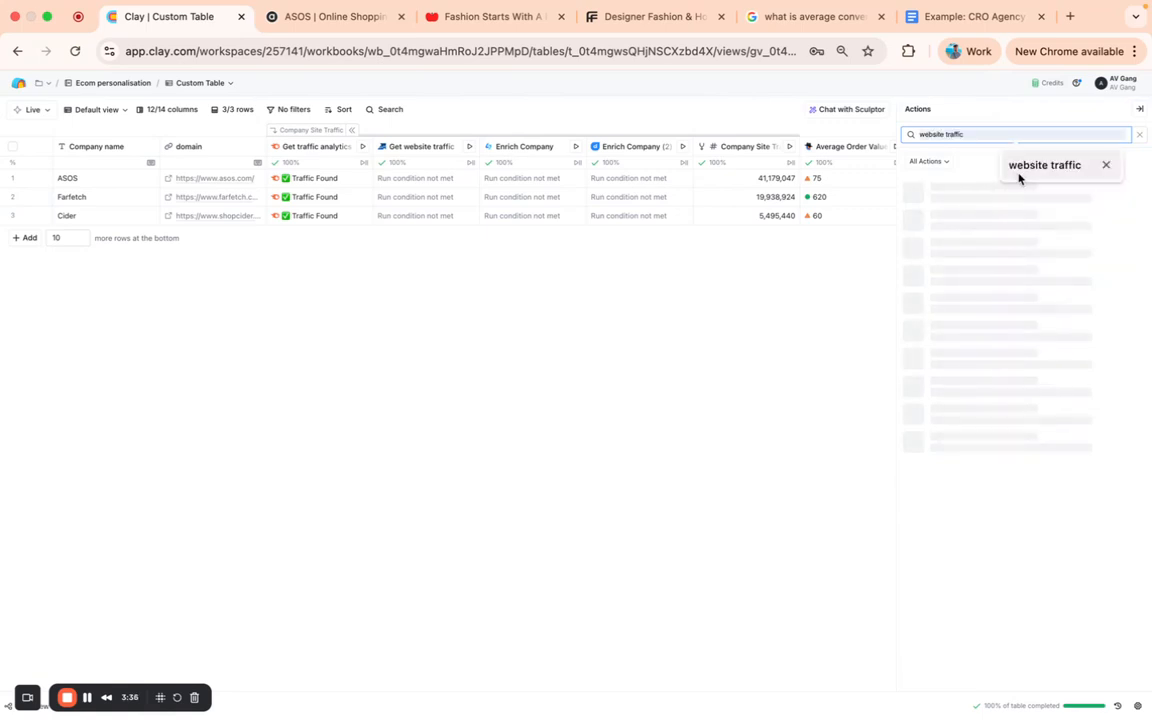
{"action": "left_click", "coordinate": [1020, 176]}
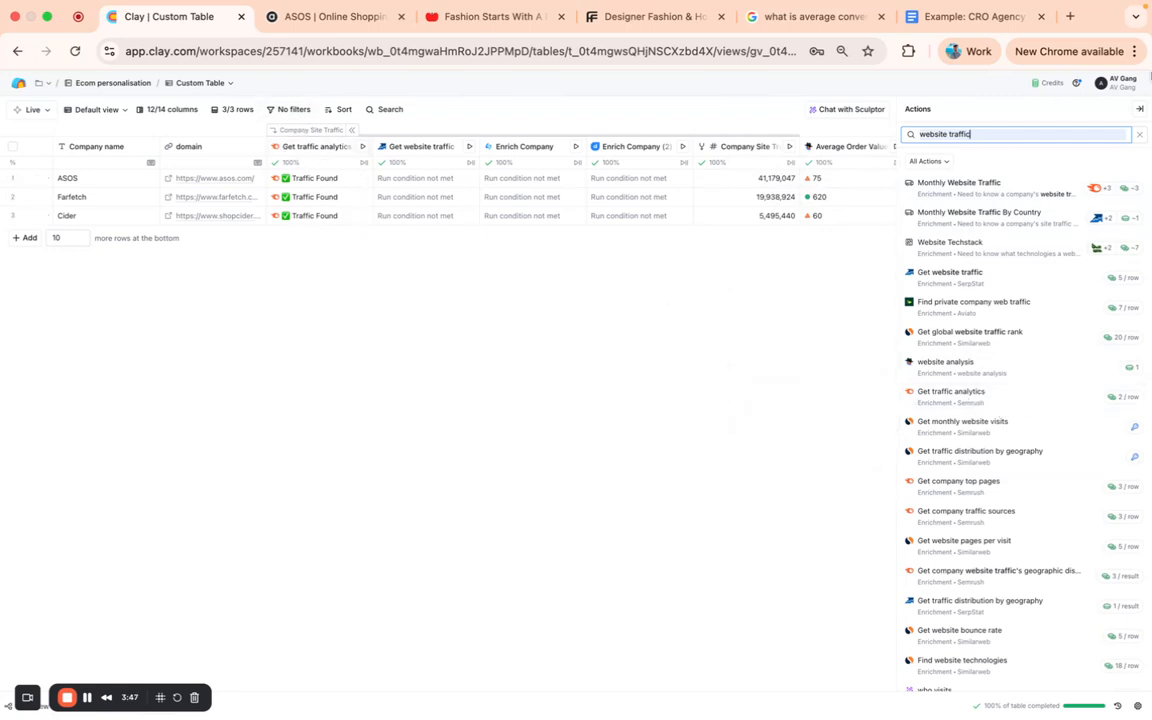
{"action": "left_click", "coordinate": [1139, 109]}
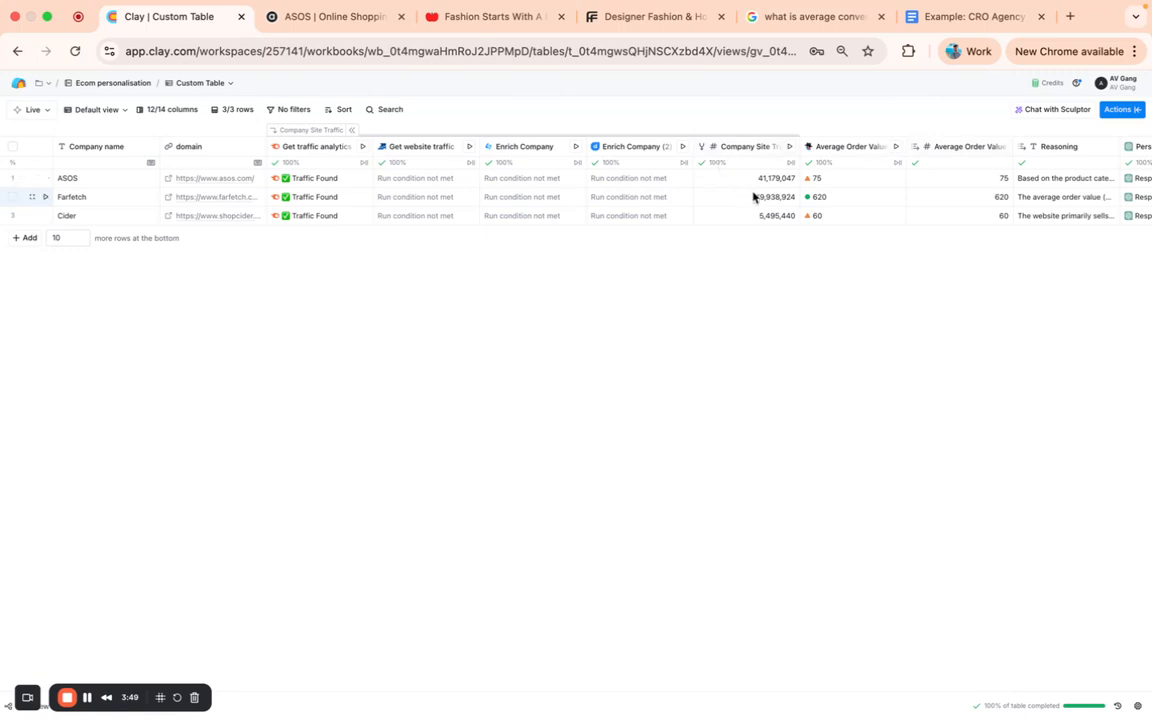
- Check the Google Docs email again, return to Clay and examine the prompt and output settings of the average order value research column
{"action": "left_click", "coordinate": [944, 20]}
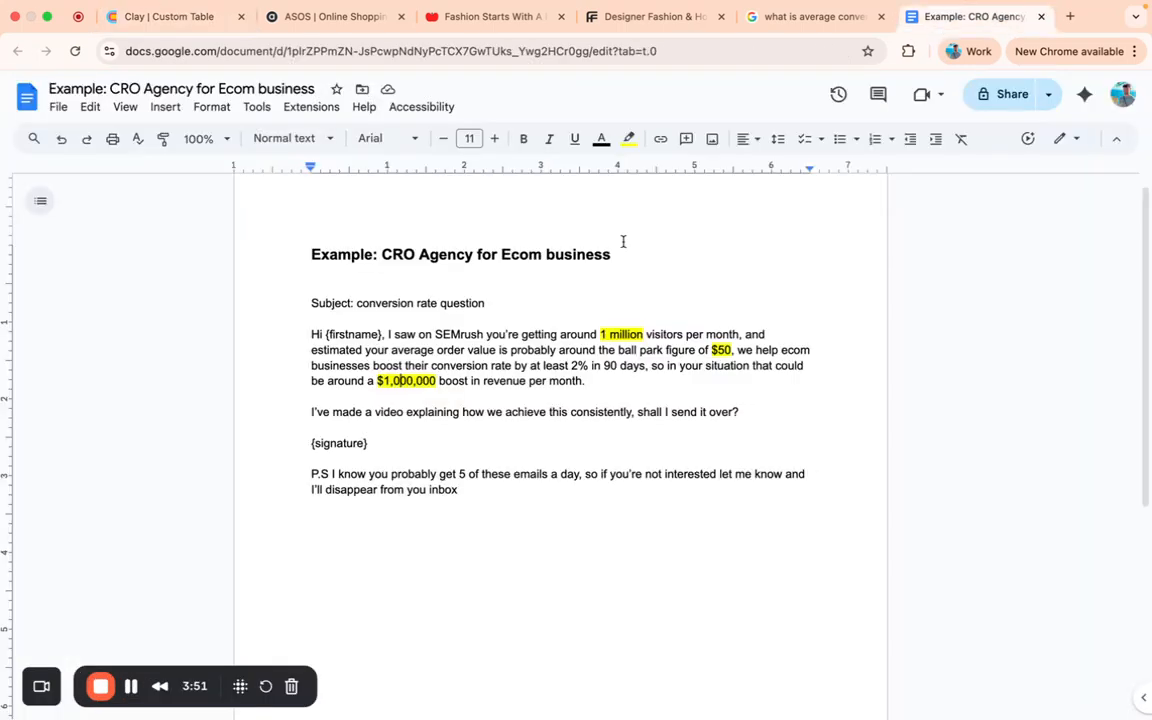
{"action": "left_click", "coordinate": [153, 28]}
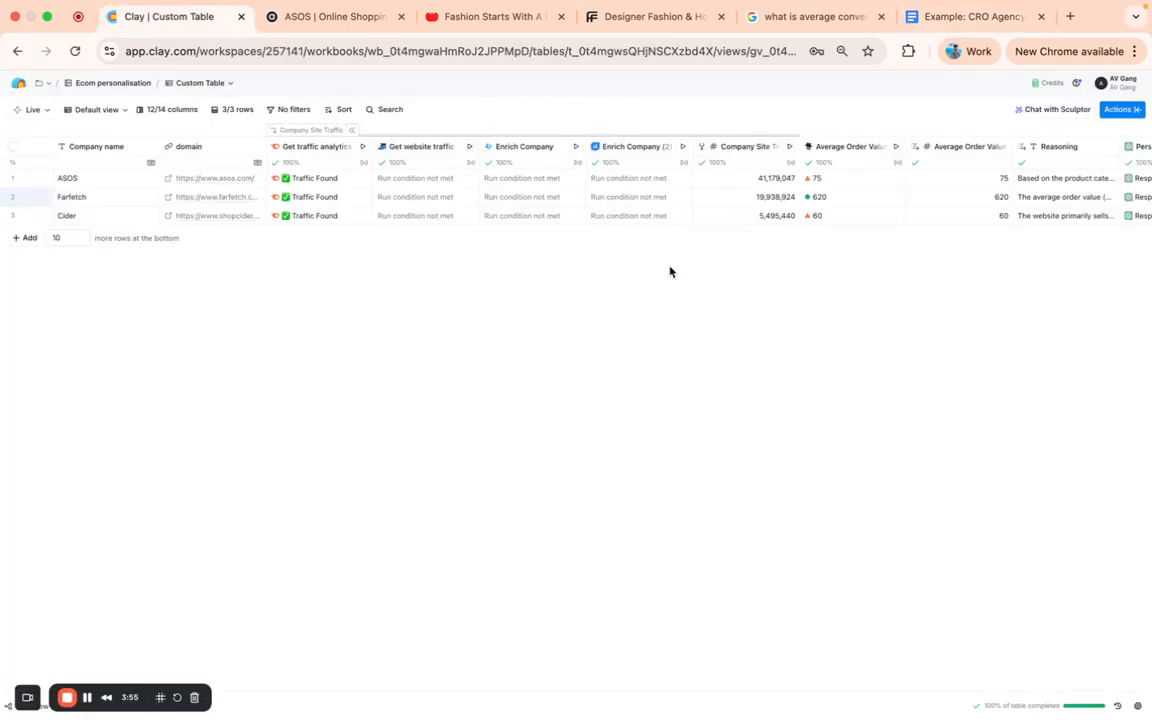
{"action": "scroll", "coordinate": [838, 234], "scroll_direction": "right", "scroll_amount": 5}
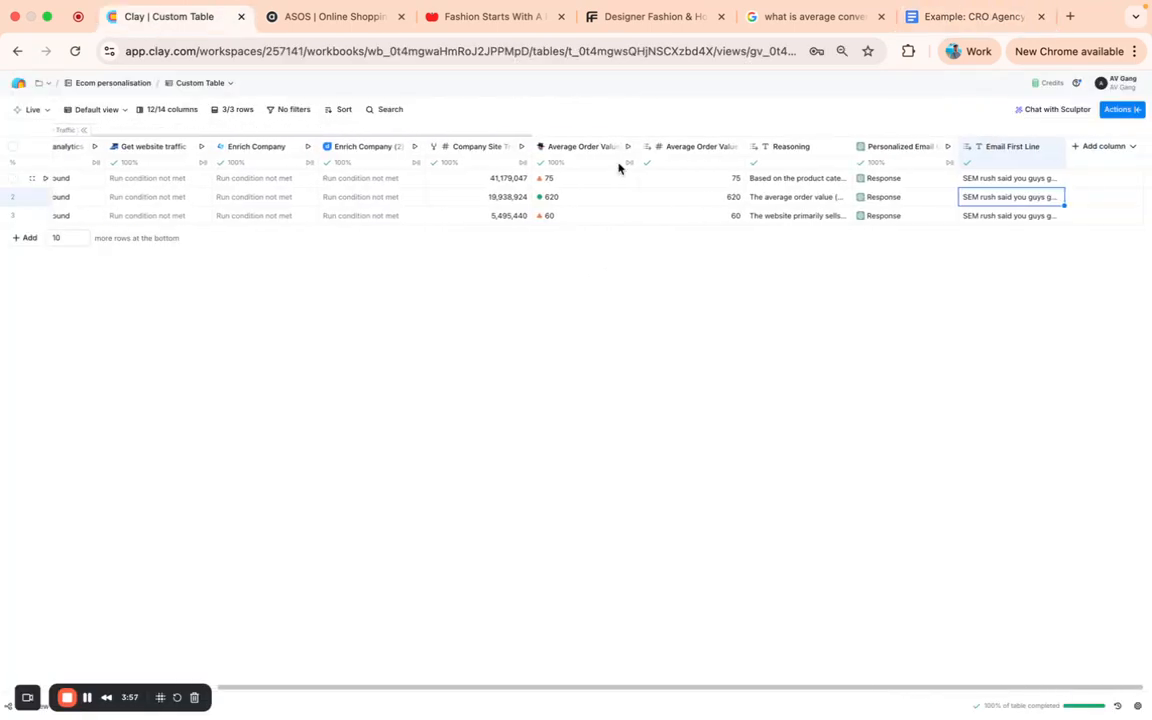
{"action": "left_click", "coordinate": [566, 150]}
{"action": "left_click", "coordinate": [581, 189]}
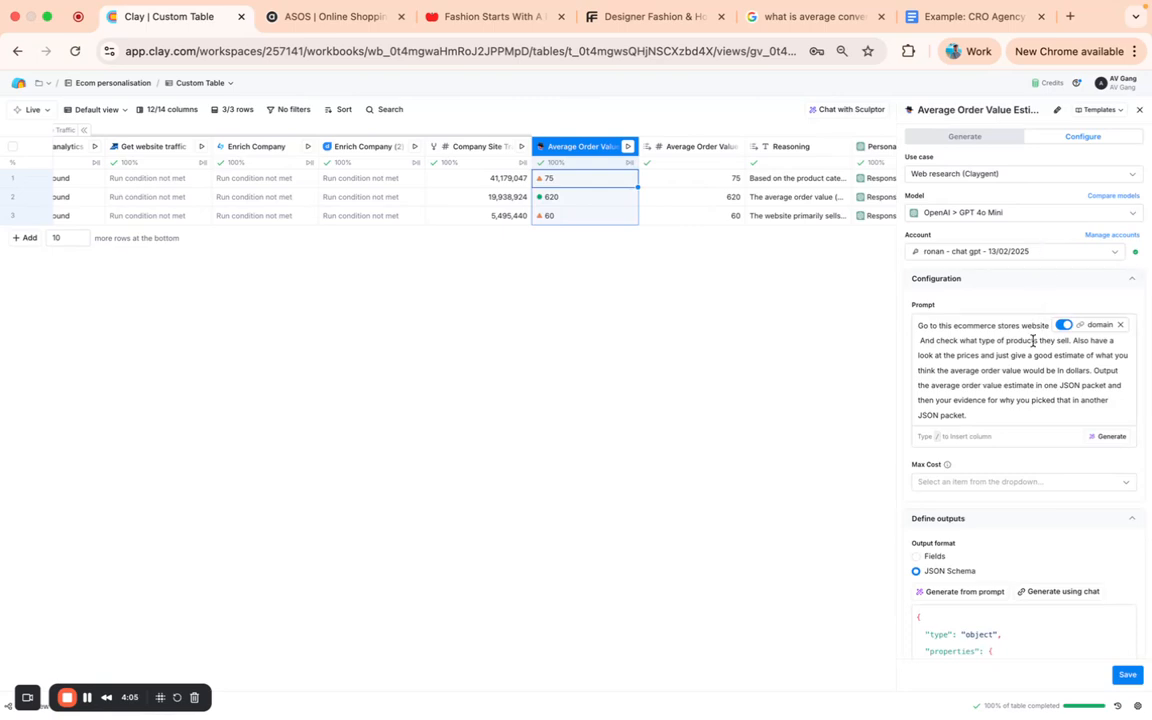
{"action": "scroll", "coordinate": [1026, 357], "scroll_direction": "down", "scroll_amount": 1}
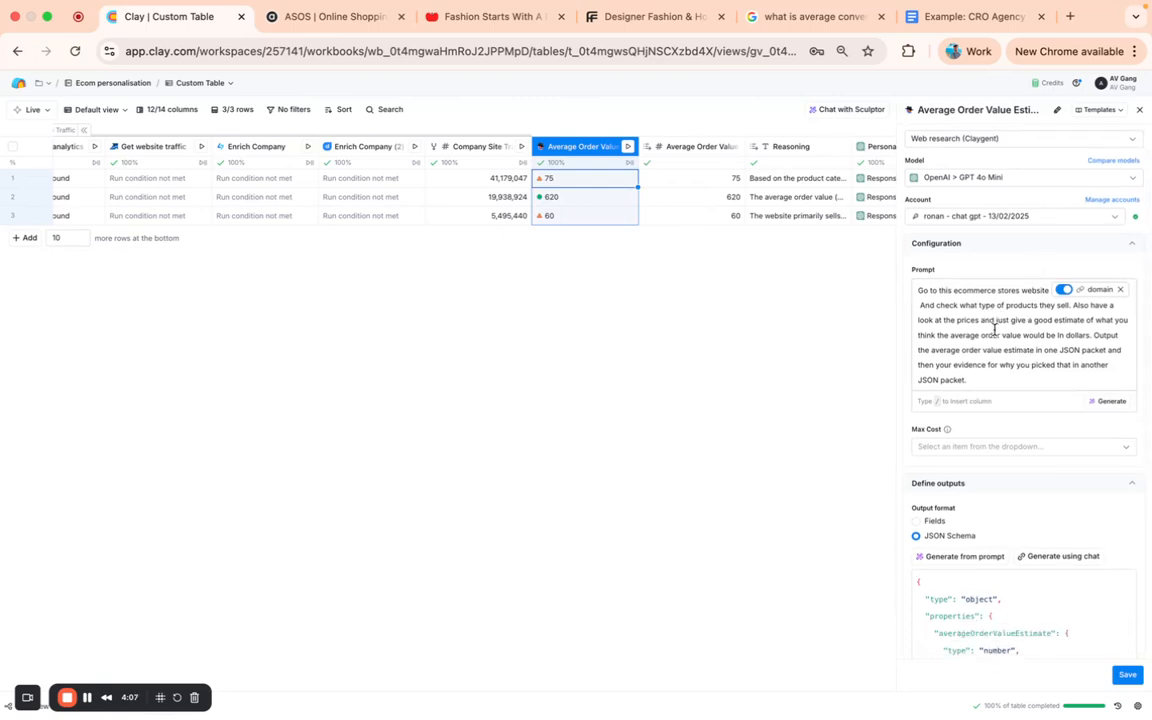
{"action": "scroll", "coordinate": [992, 341], "scroll_direction": "down", "scroll_amount": 1}
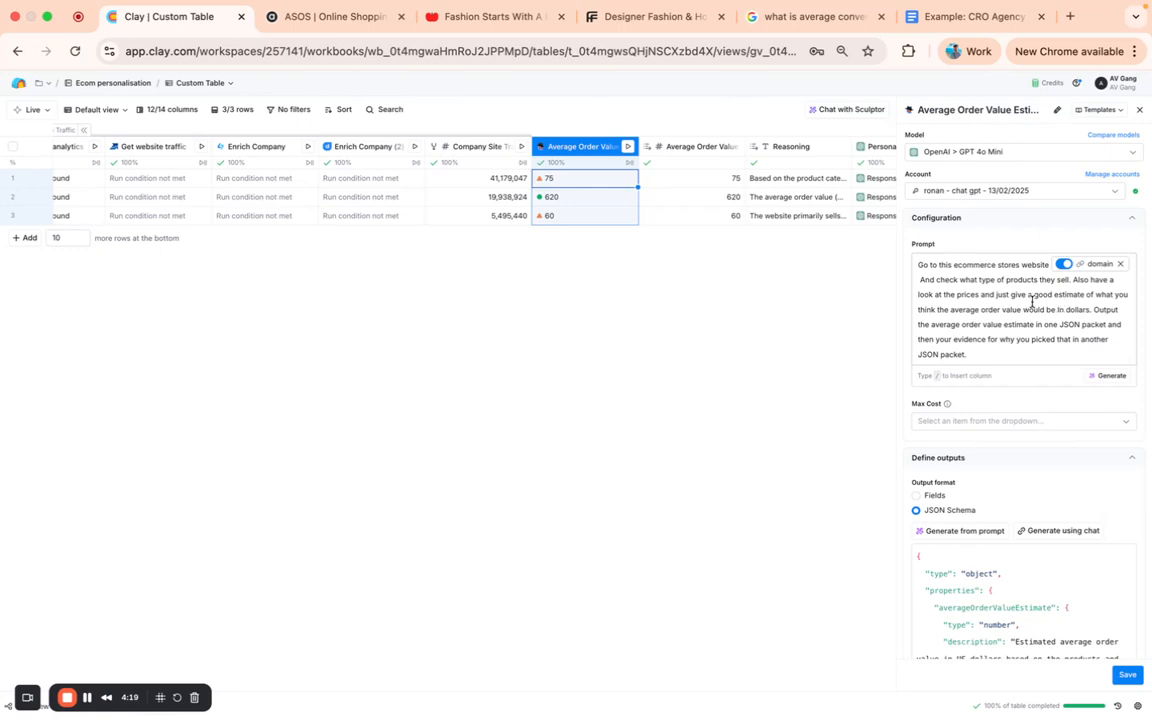
{"action": "left_click", "coordinate": [1007, 290]}
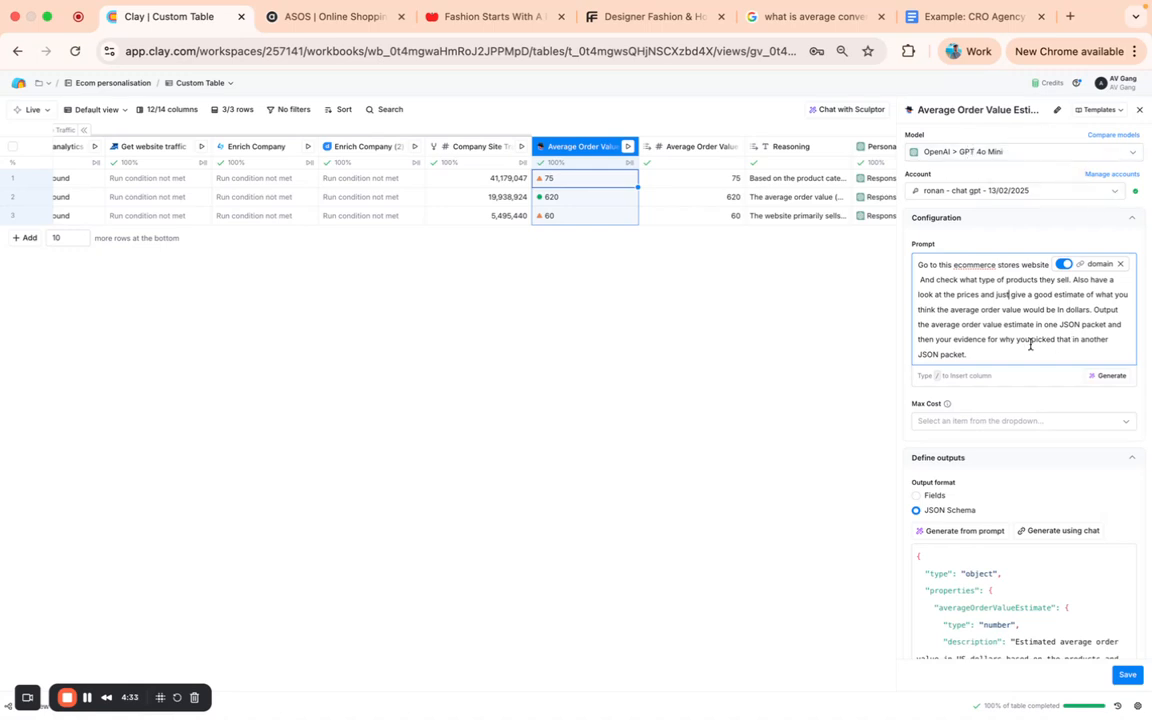
{"action": "left_click", "coordinate": [1140, 110]}
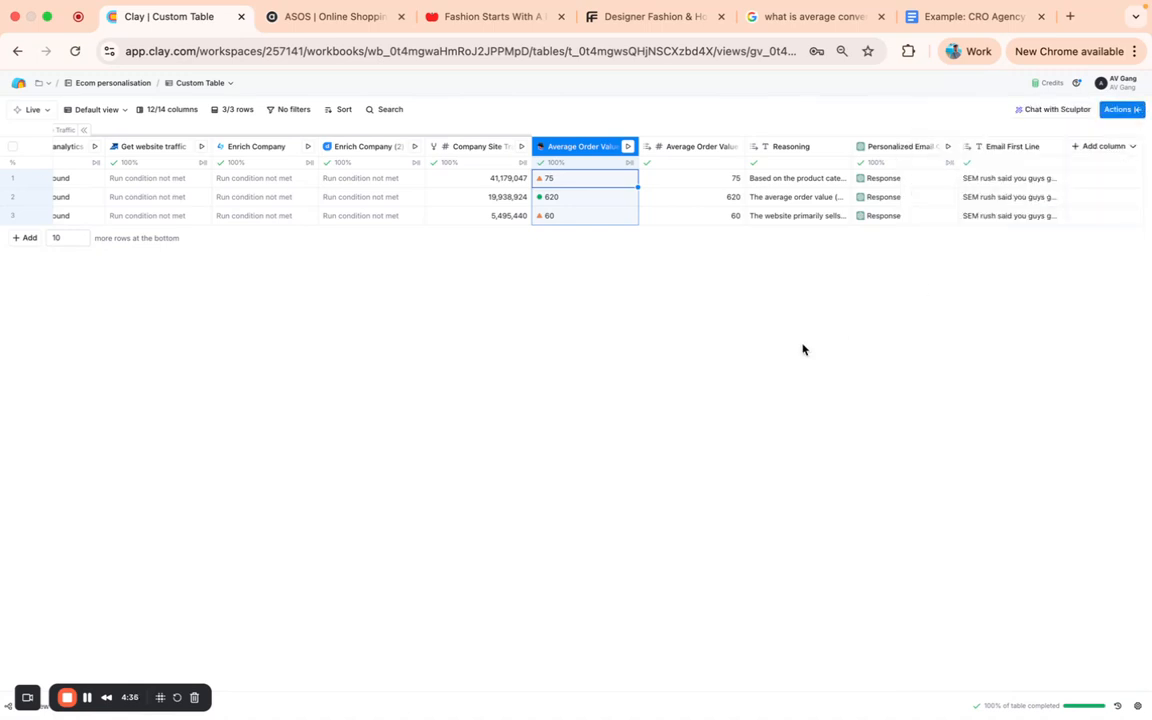
- Compare the values in the numeric Average Order Value column with the example email in Google Docs
{"action": "left_click", "coordinate": [714, 217]}
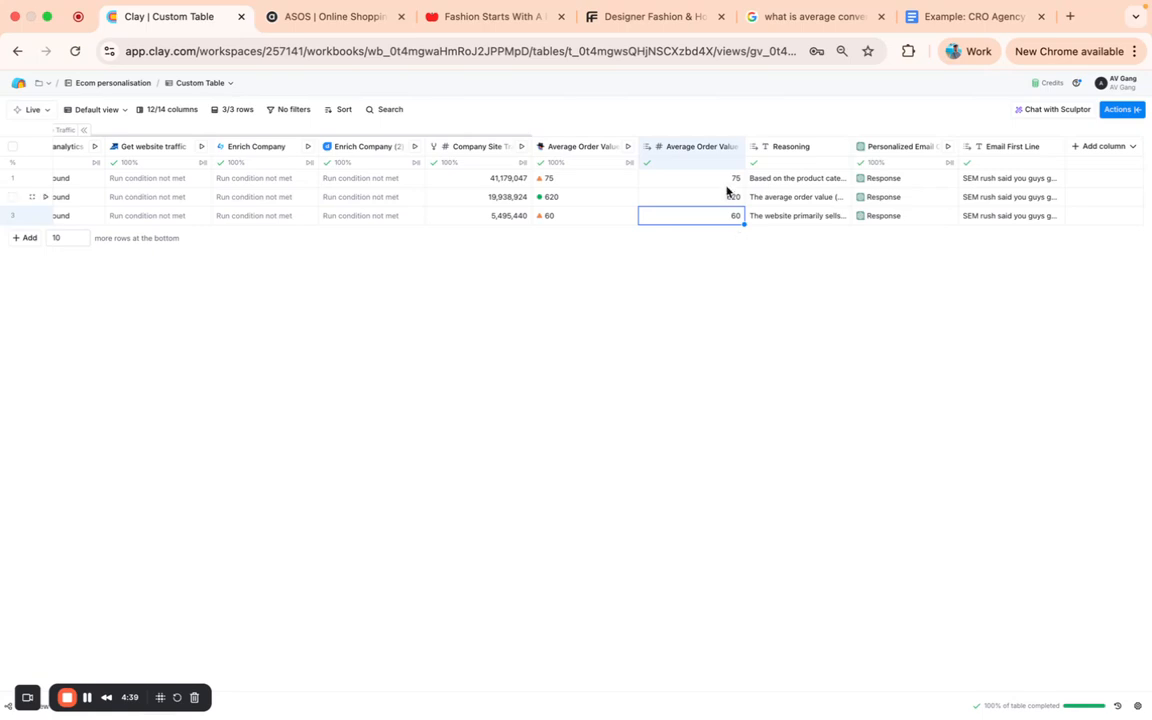
{"action": "left_click", "coordinate": [960, 22]}
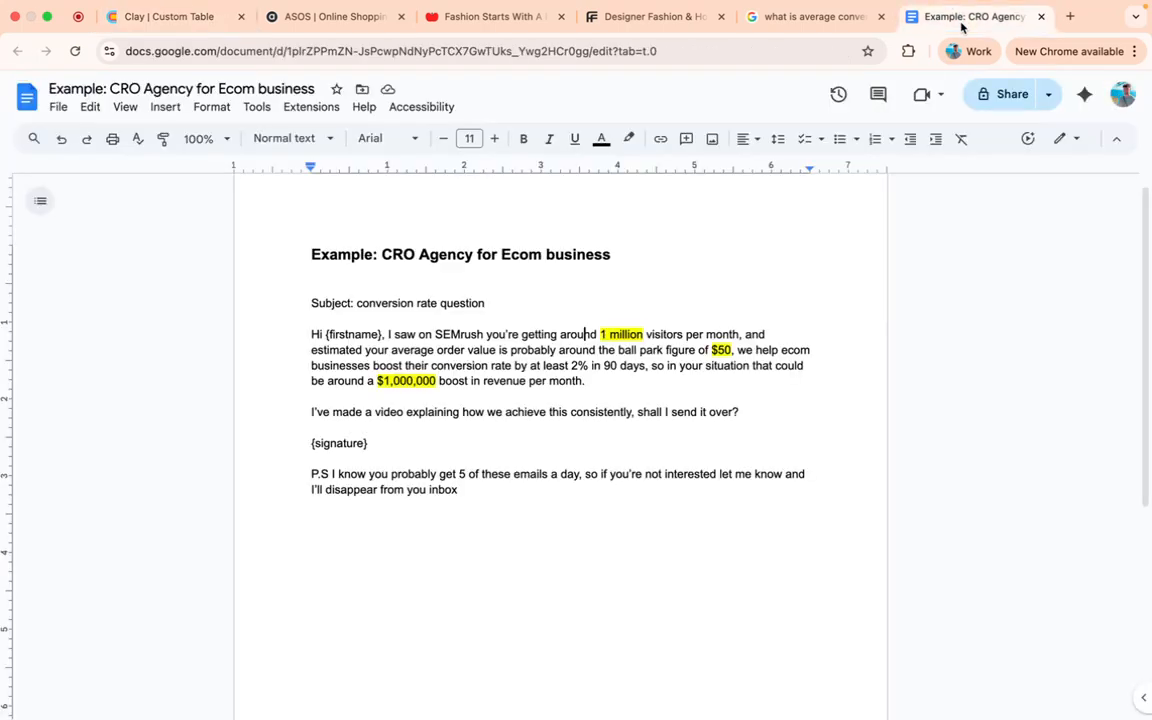
{"action": "left_click", "coordinate": [185, 18]}
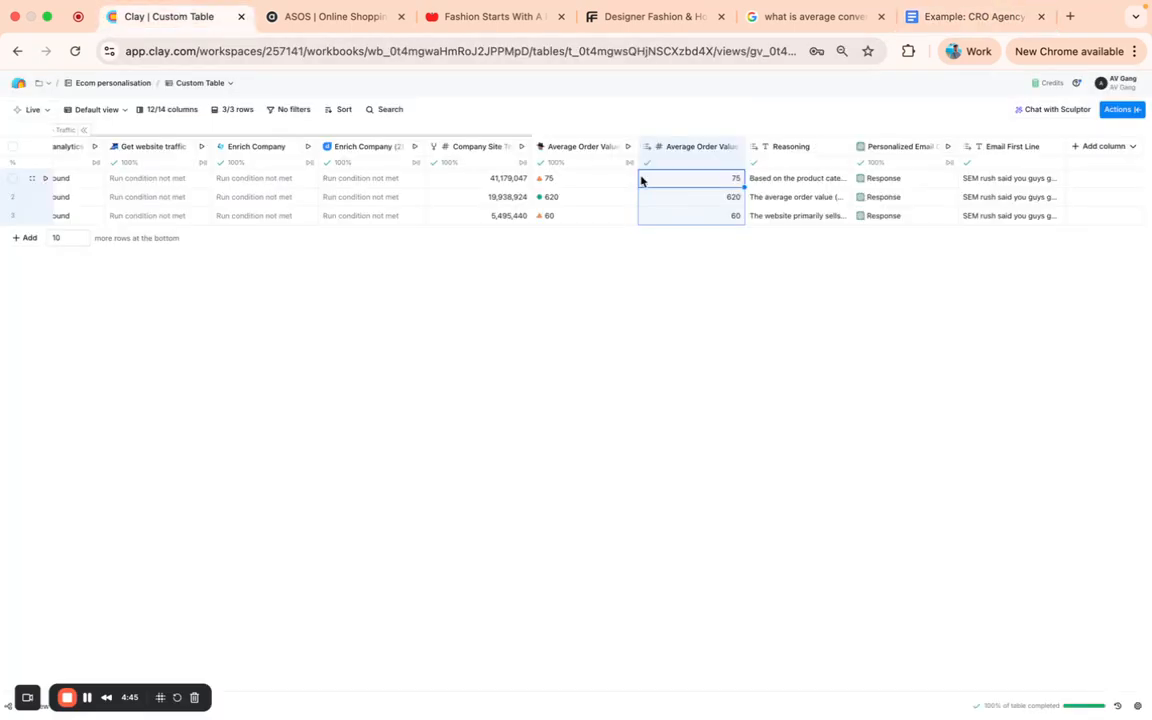
- Open the Personalized Email Opener column for editing and examine its prompt, from the revenue calculation to the number-formatting rules
{"action": "scroll", "coordinate": [946, 242], "scroll_direction": "right", "scroll_amount": 1}
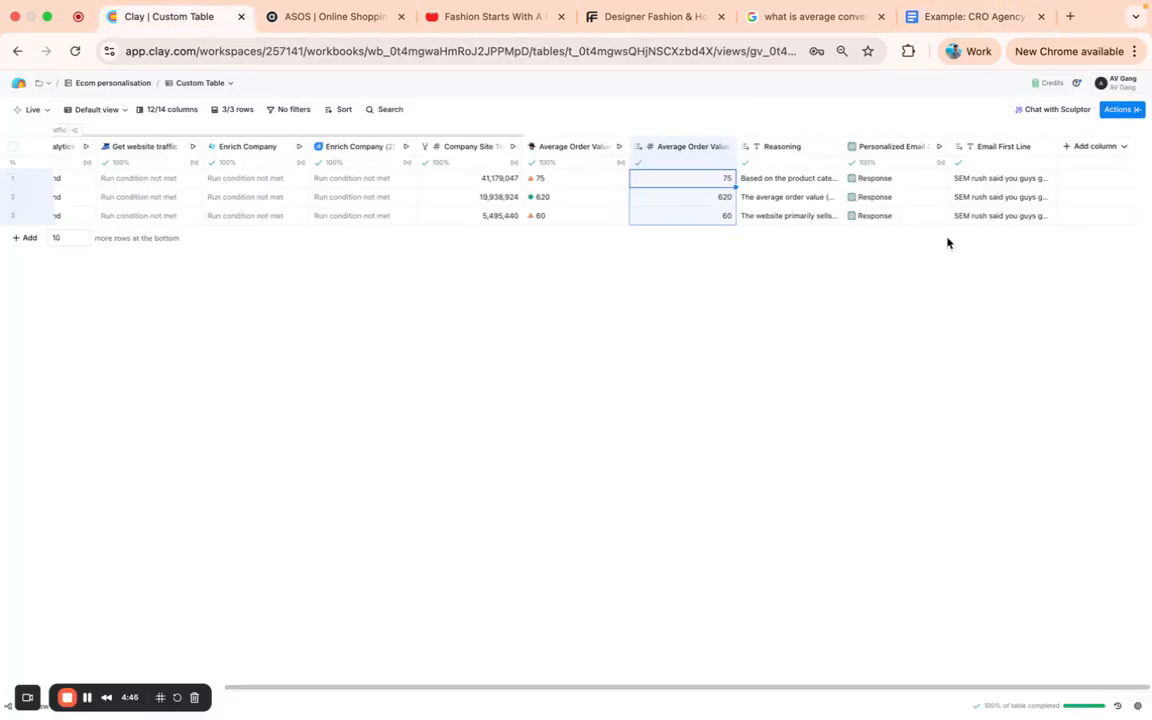
{"action": "left_click", "coordinate": [880, 148]}
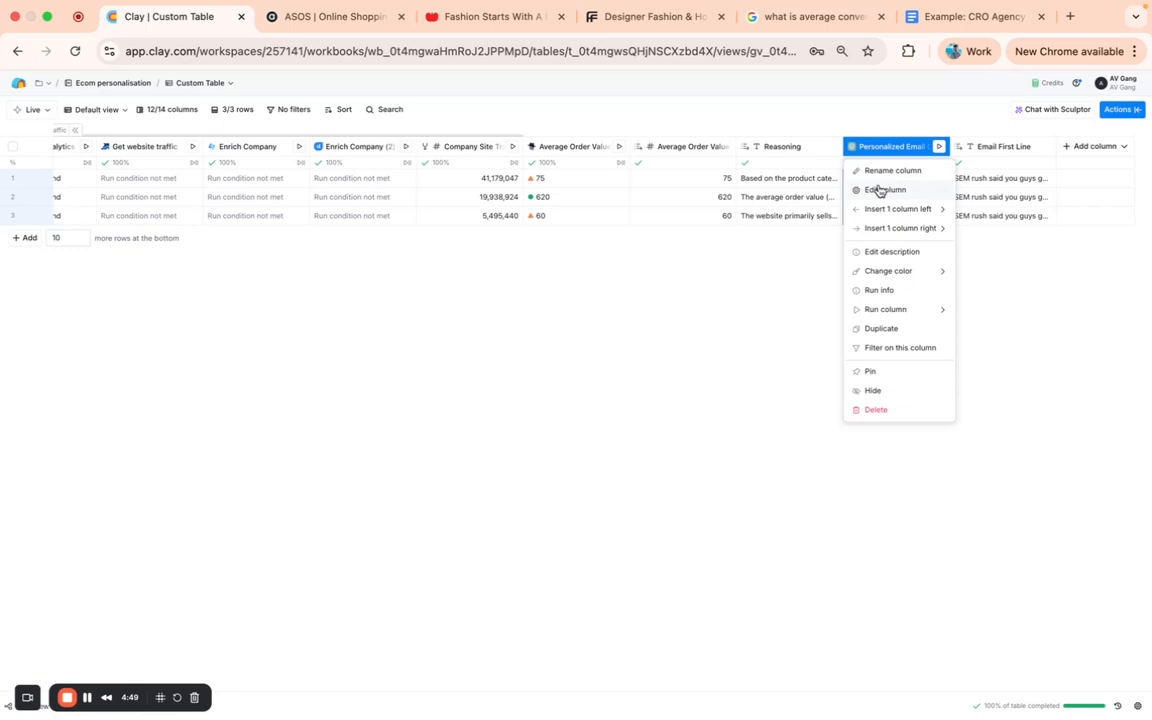
{"action": "left_click", "coordinate": [879, 191]}
{"action": "scroll", "coordinate": [1077, 316], "scroll_direction": "down", "scroll_amount": 1}
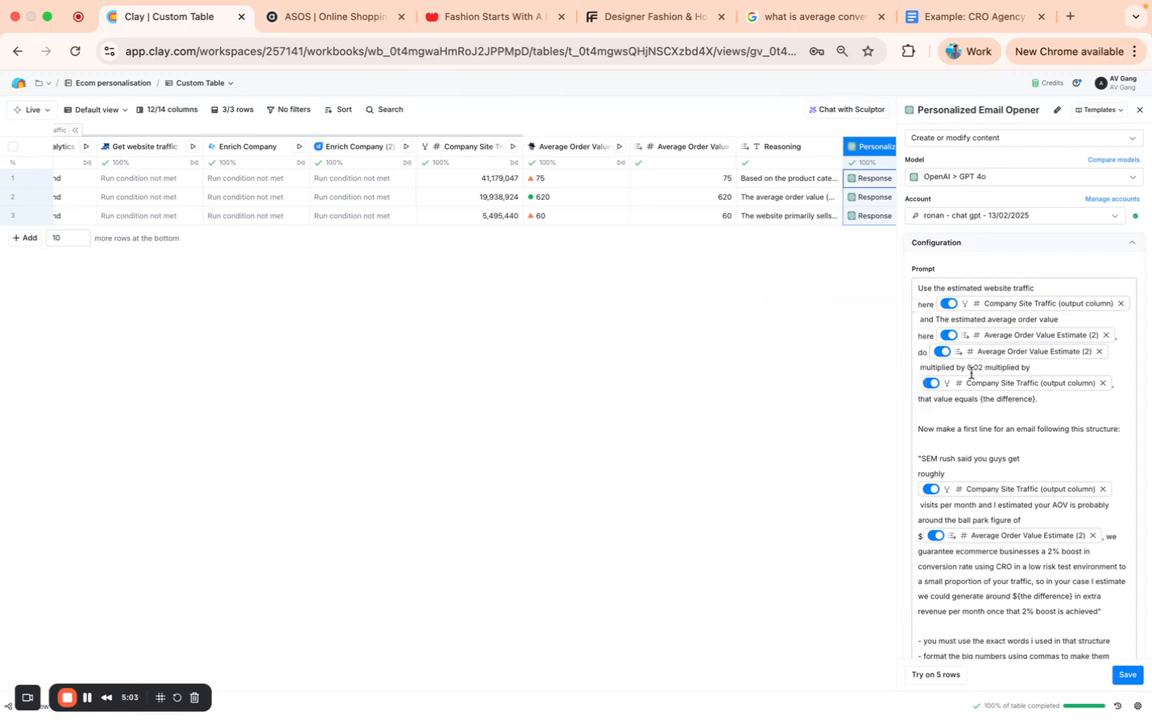
{"action": "left_click", "coordinate": [1040, 410]}
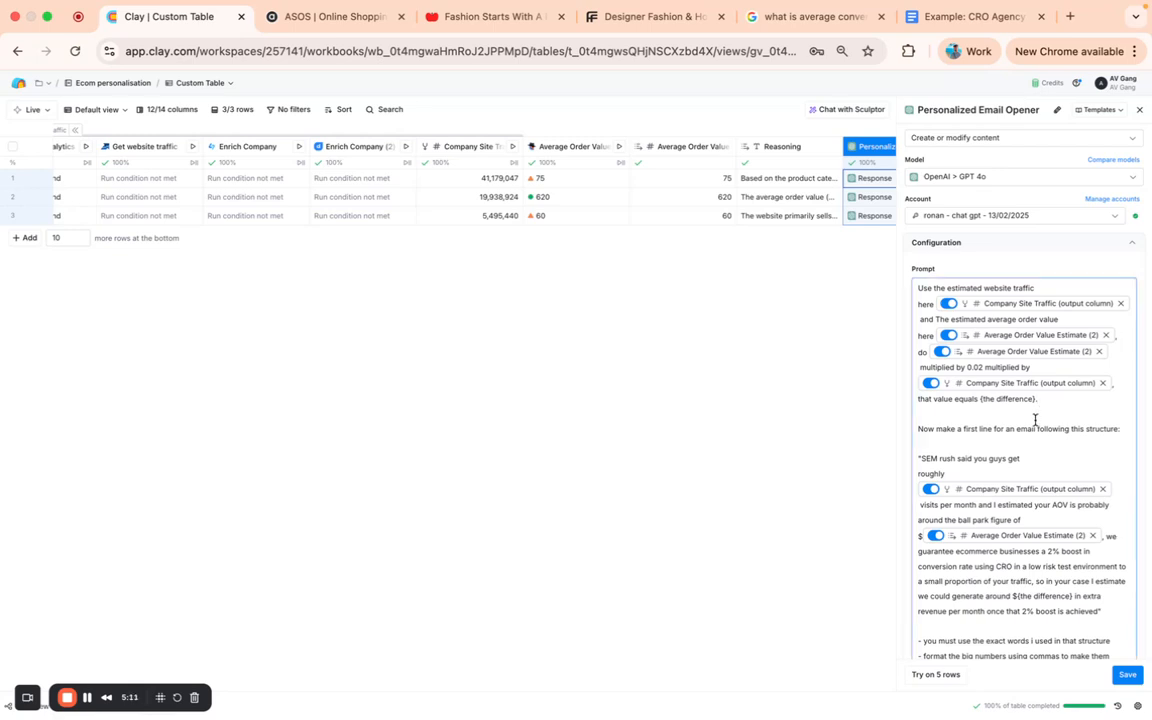
{"action": "scroll", "coordinate": [1035, 420], "scroll_direction": "down", "scroll_amount": 1}
{"action": "scroll", "coordinate": [1034, 421], "scroll_direction": "down", "scroll_amount": 1}
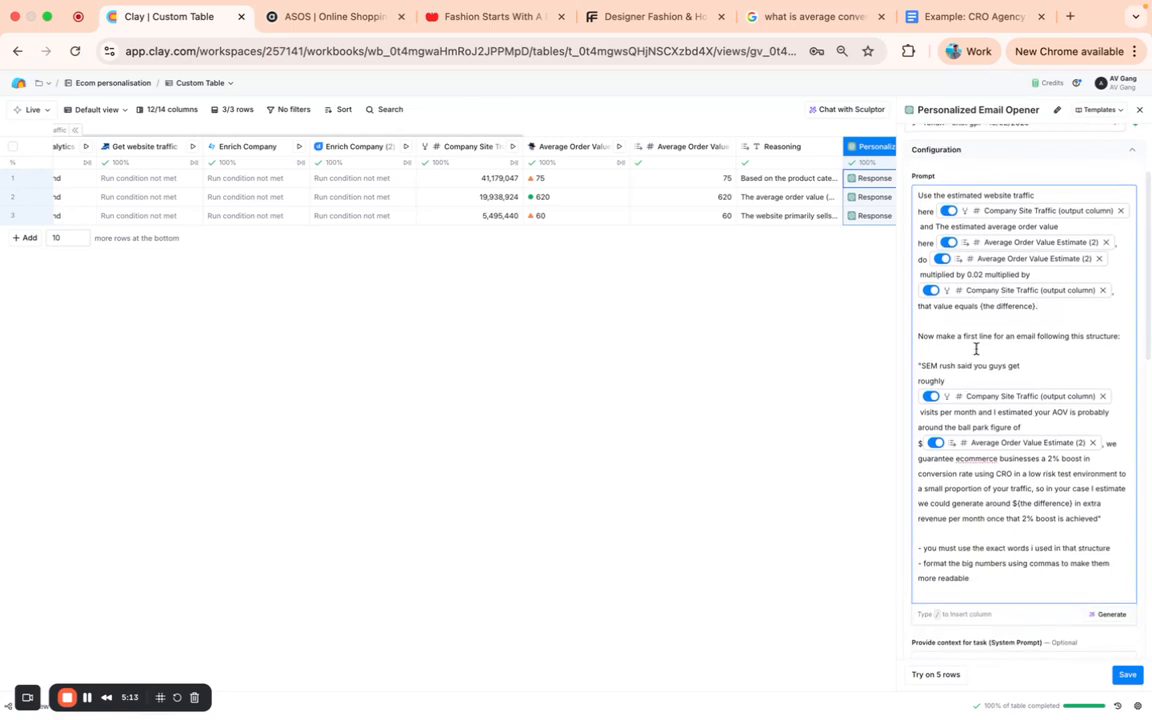
{"action": "scroll", "coordinate": [958, 378], "scroll_direction": "down", "scroll_amount": 1}
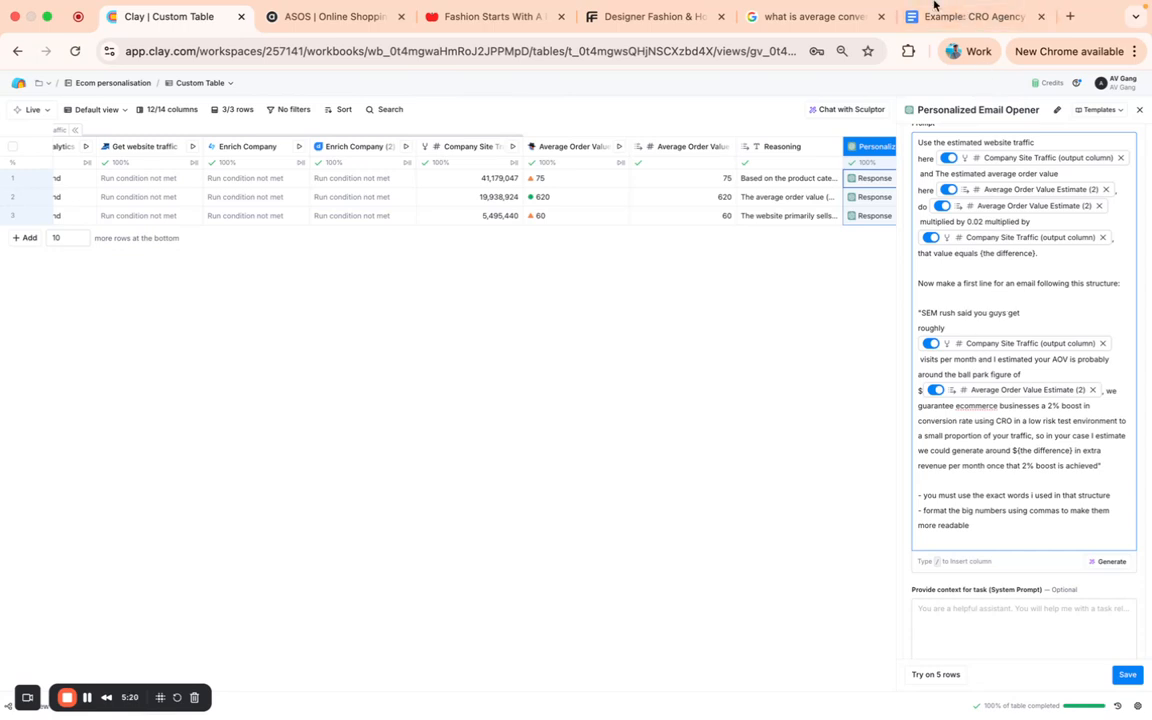
- Examine the email structure in the Personalized Email Opener prompt and its rules on exact wording and comma-formatted numbers
{"action": "left_click", "coordinate": [965, 313]}
{"action": "scroll", "coordinate": [1065, 482], "scroll_direction": "down", "scroll_amount": 2}
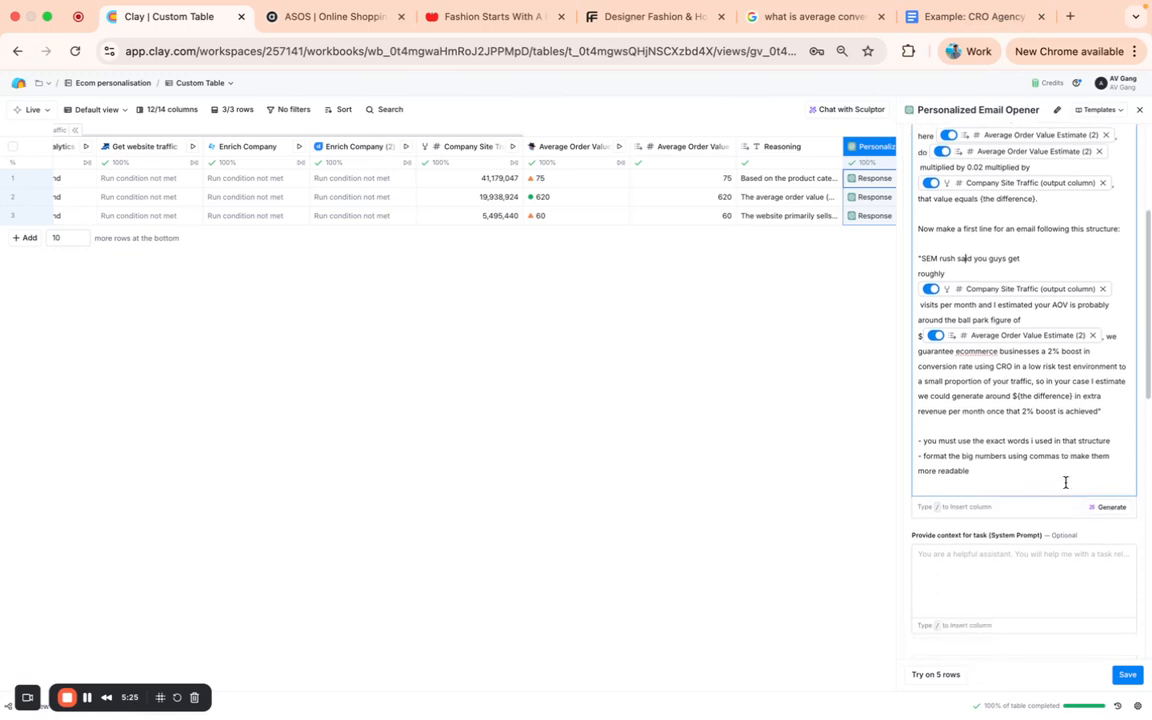
{"action": "left_click", "coordinate": [980, 425]}
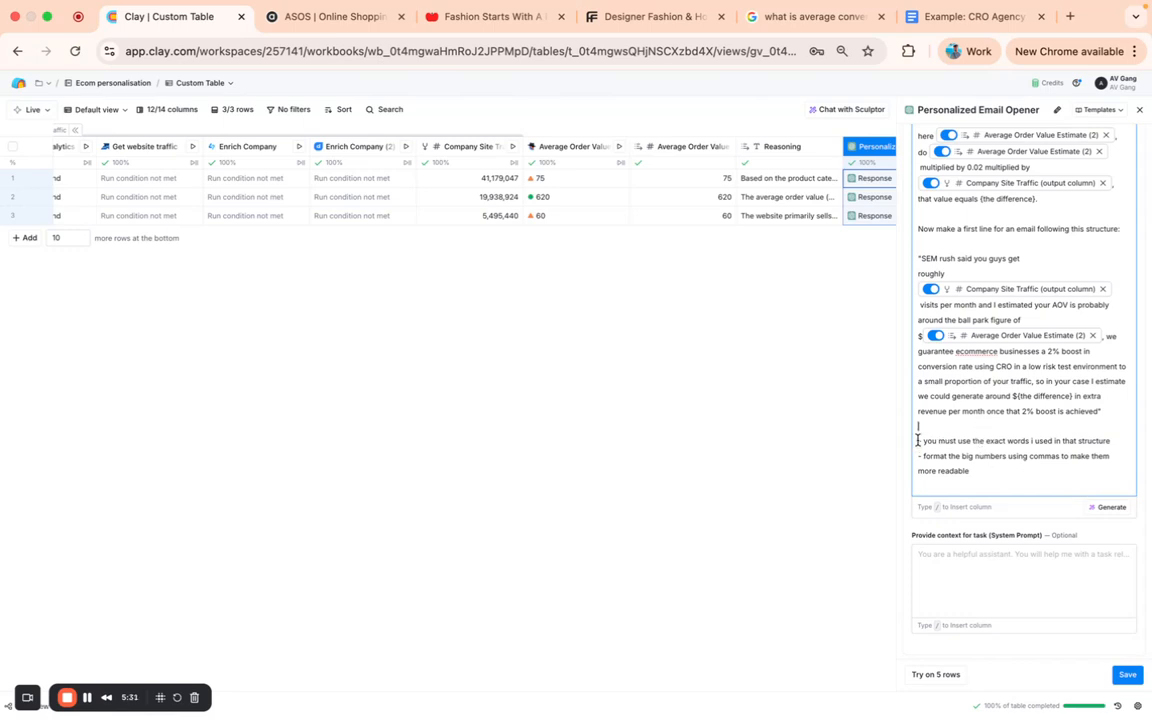
{"action": "left_click_drag", "start_coordinate": [917, 440], "coordinate": [989, 468]}
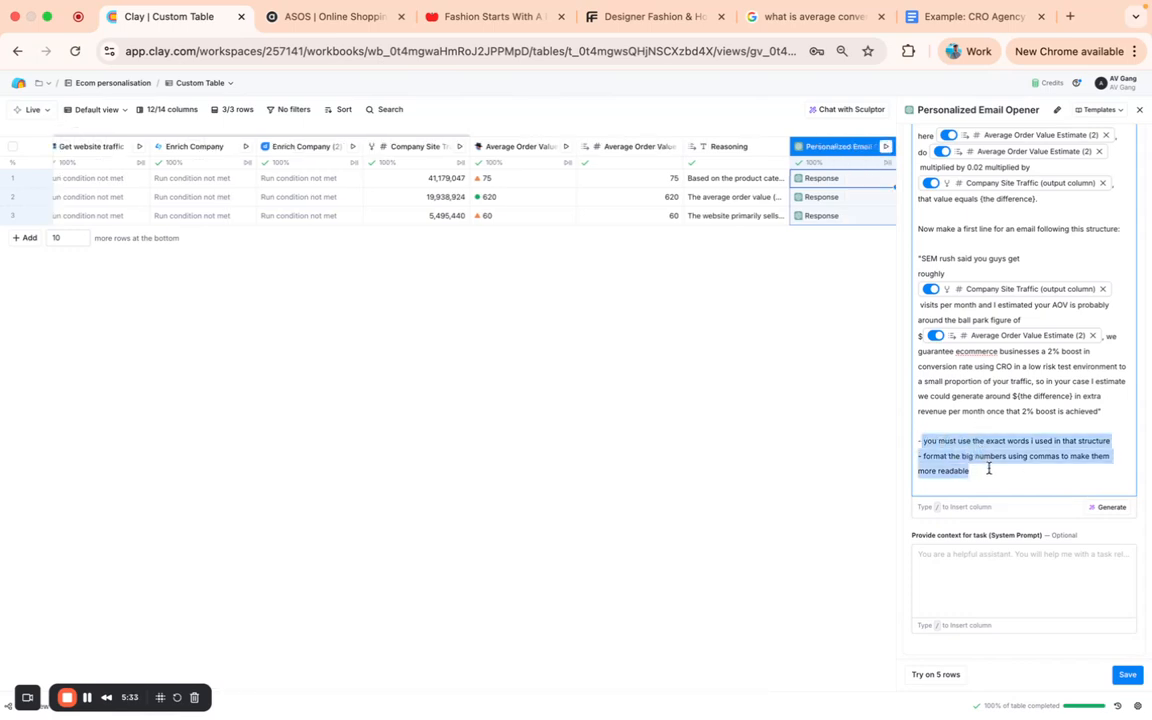
{"action": "left_click", "coordinate": [989, 468]}
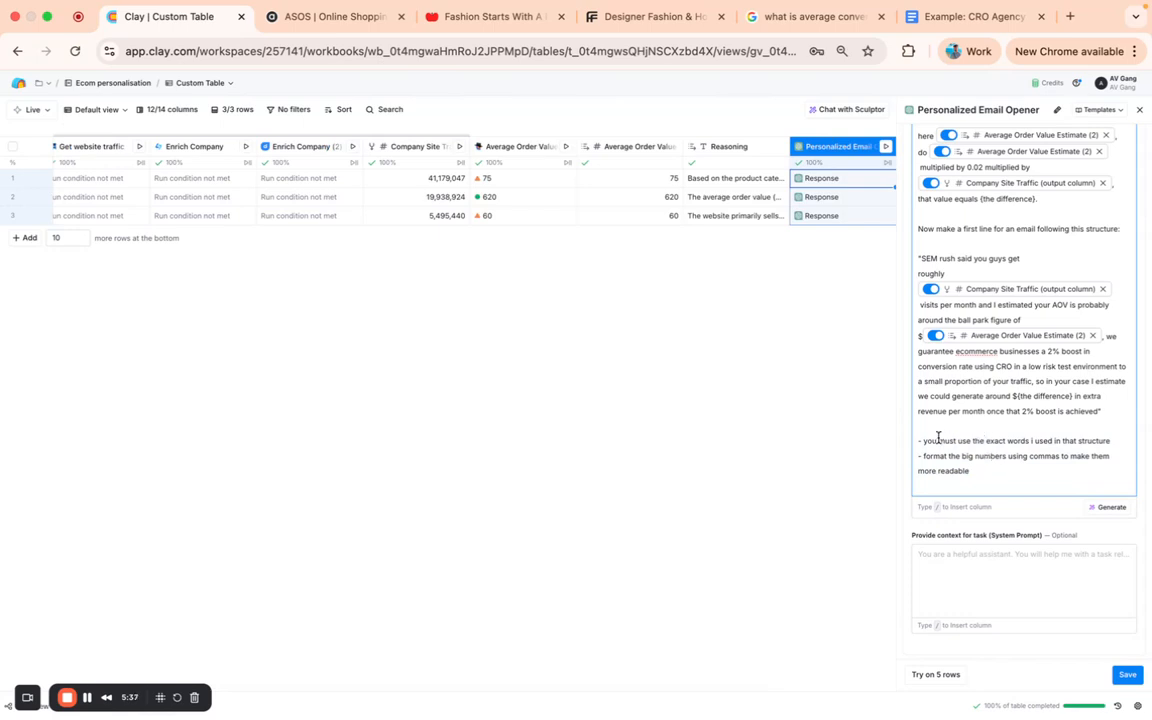
{"action": "left_click_drag", "start_coordinate": [923, 440], "coordinate": [1096, 441]}
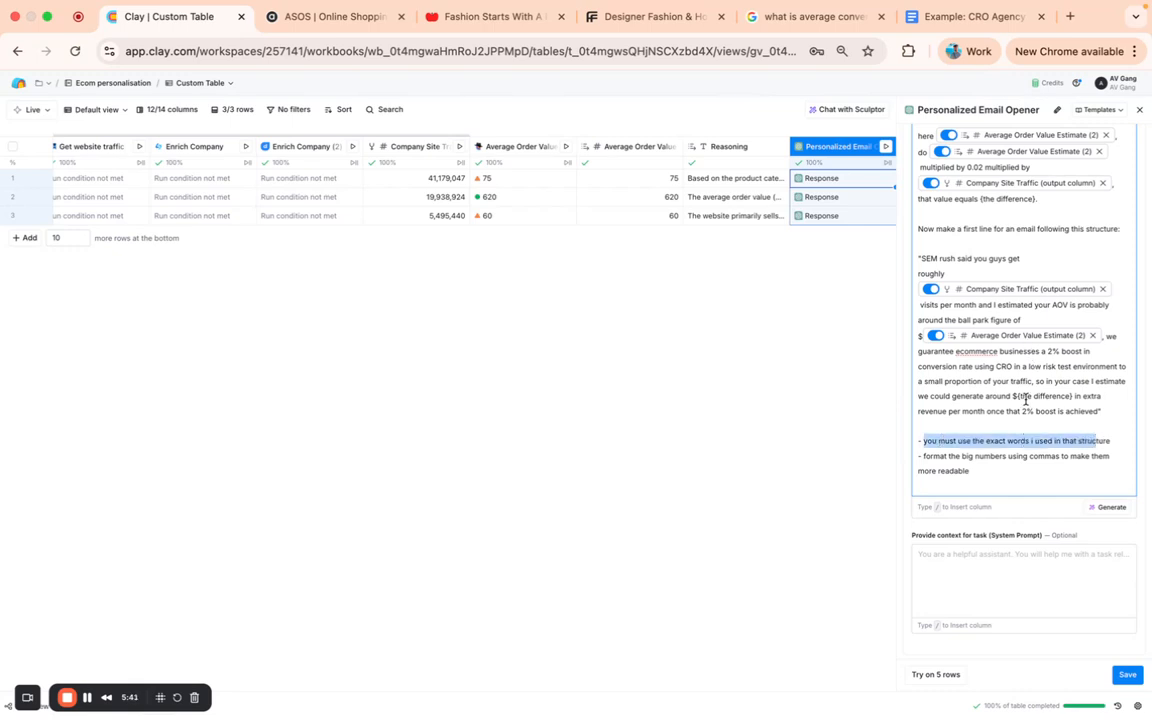
{"action": "left_click", "coordinate": [999, 459]}
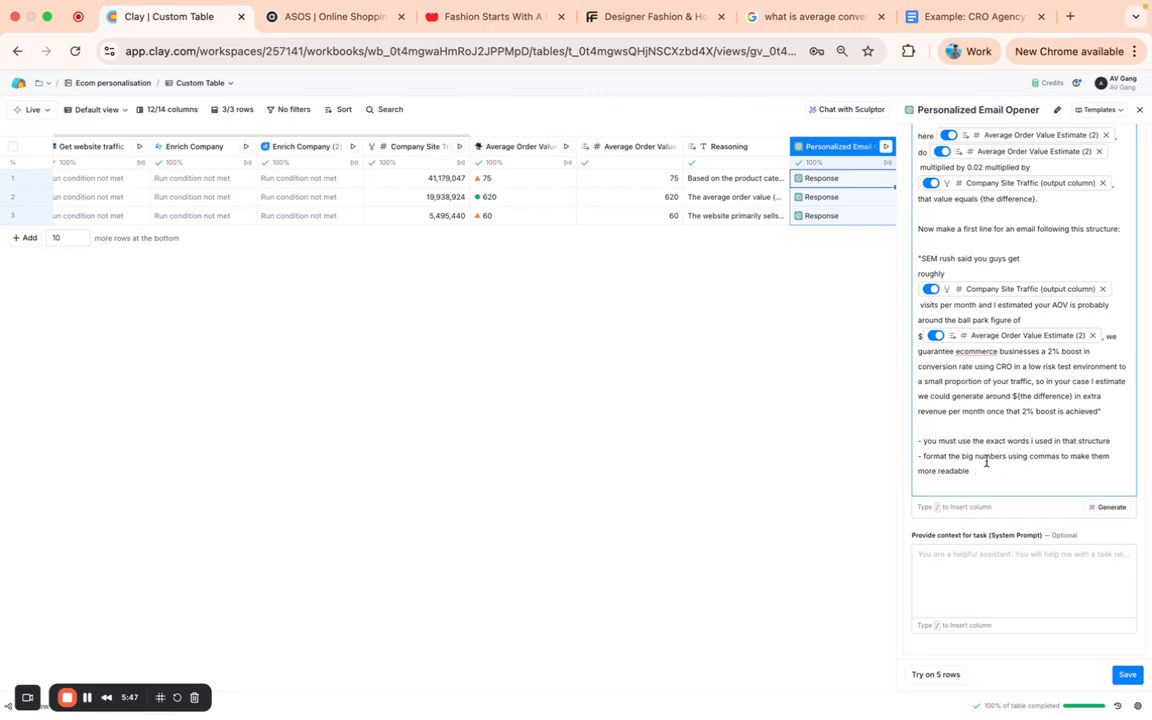
{"action": "left_click_drag", "start_coordinate": [976, 457], "coordinate": [1023, 465]}
- Review the Personalized Email Opener's output schema and Examples section, and close the column settings
{"action": "scroll", "coordinate": [1025, 465], "scroll_direction": "down", "scroll_amount": 2}
{"action": "scroll", "coordinate": [1025, 465], "scroll_direction": "down", "scroll_amount": 10}
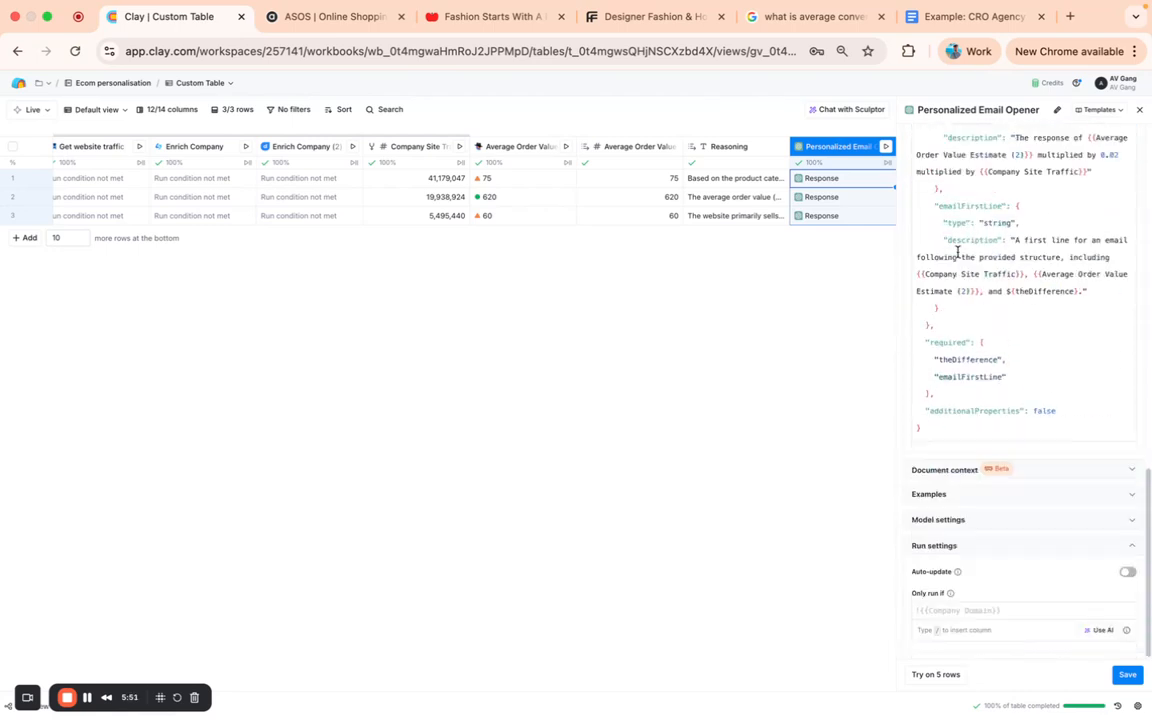
{"action": "left_click", "coordinate": [1000, 500]}
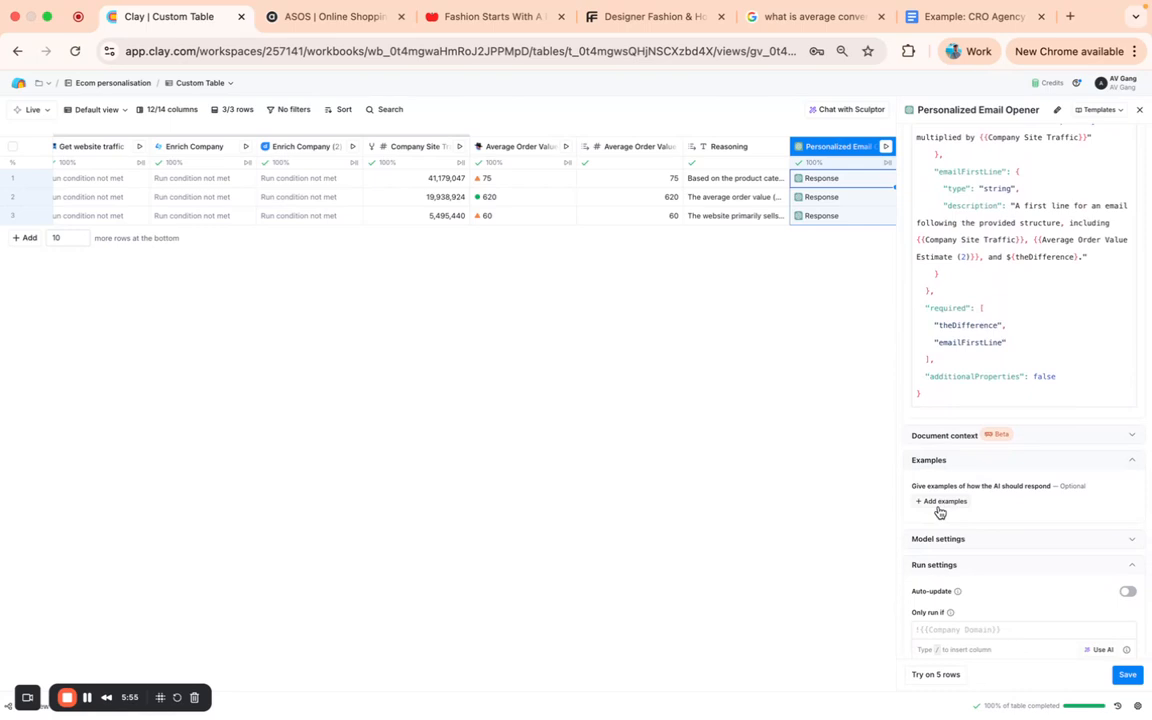
{"action": "left_click", "coordinate": [1140, 110]}
- Open the Email First Line cell for ASOS and read the generated opener through to the revenue estimate
{"action": "double_click", "coordinate": [997, 180]}
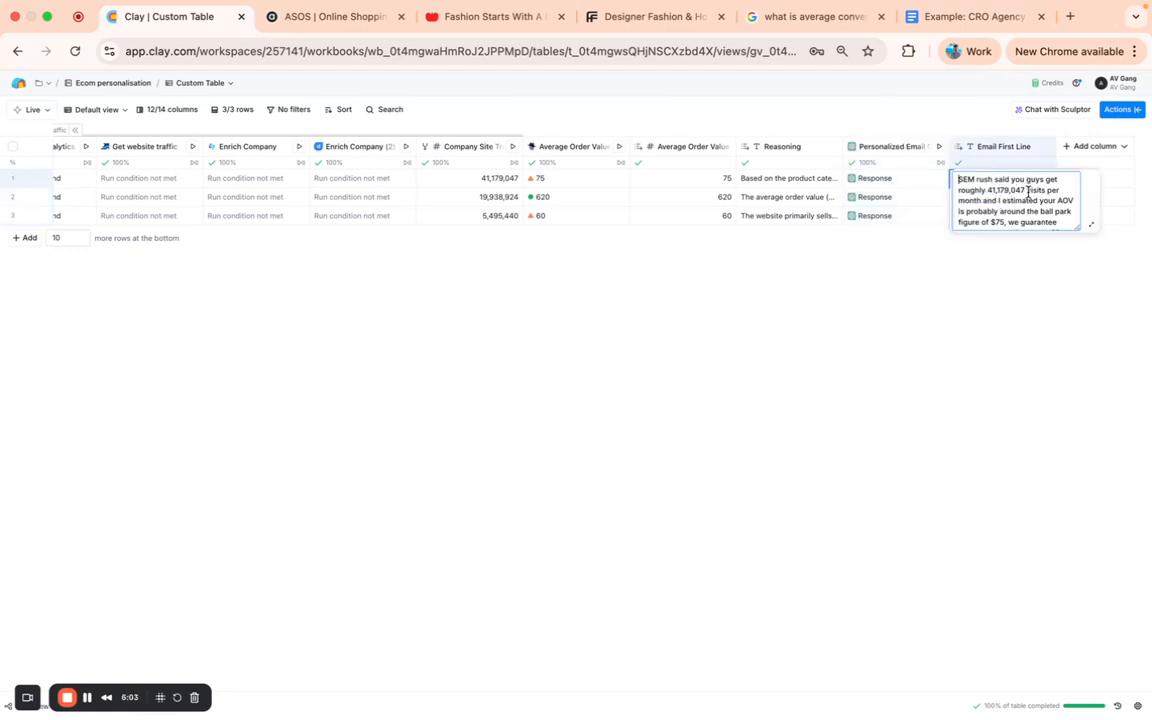
{"action": "scroll", "coordinate": [1020, 193], "scroll_direction": "down", "scroll_amount": 2}
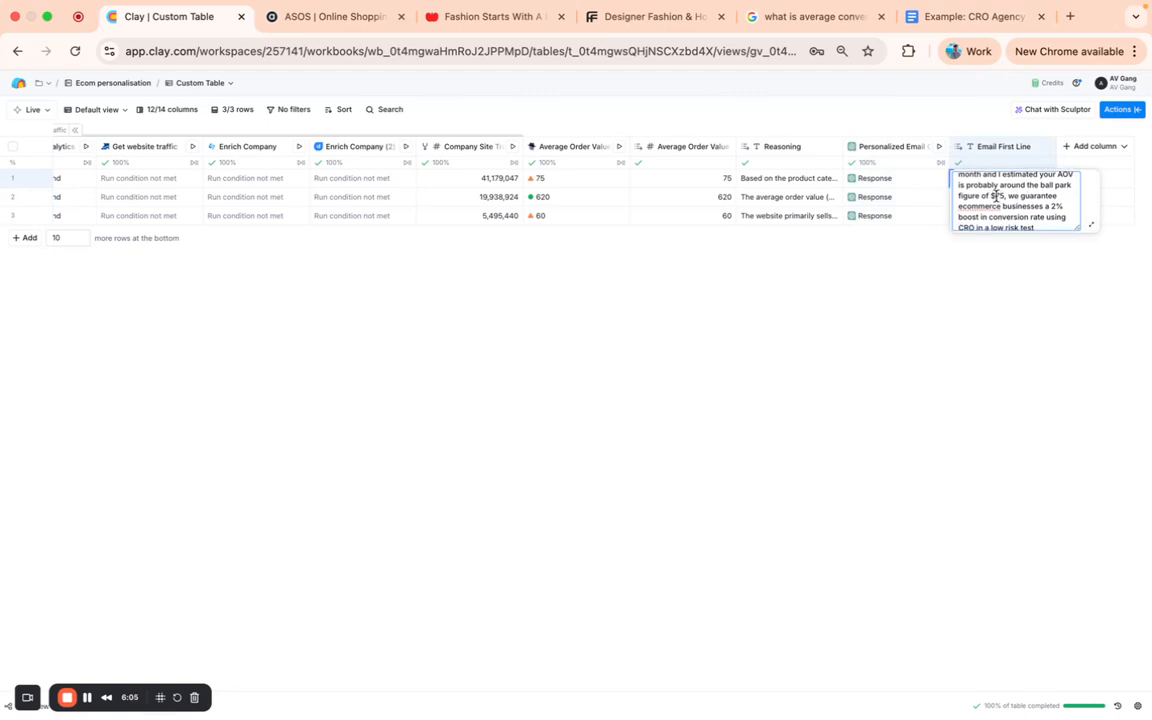
{"action": "scroll", "coordinate": [1000, 196], "scroll_direction": "down", "scroll_amount": 3}
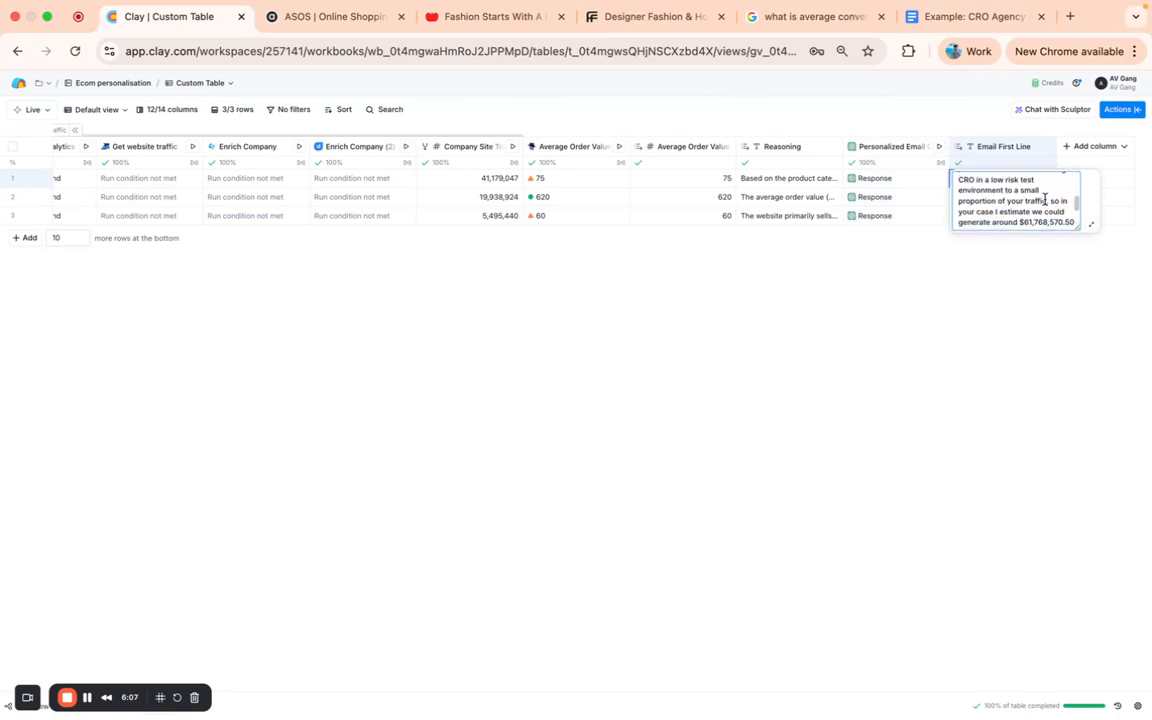
{"action": "scroll", "coordinate": [1045, 199], "scroll_direction": "down", "scroll_amount": 1}
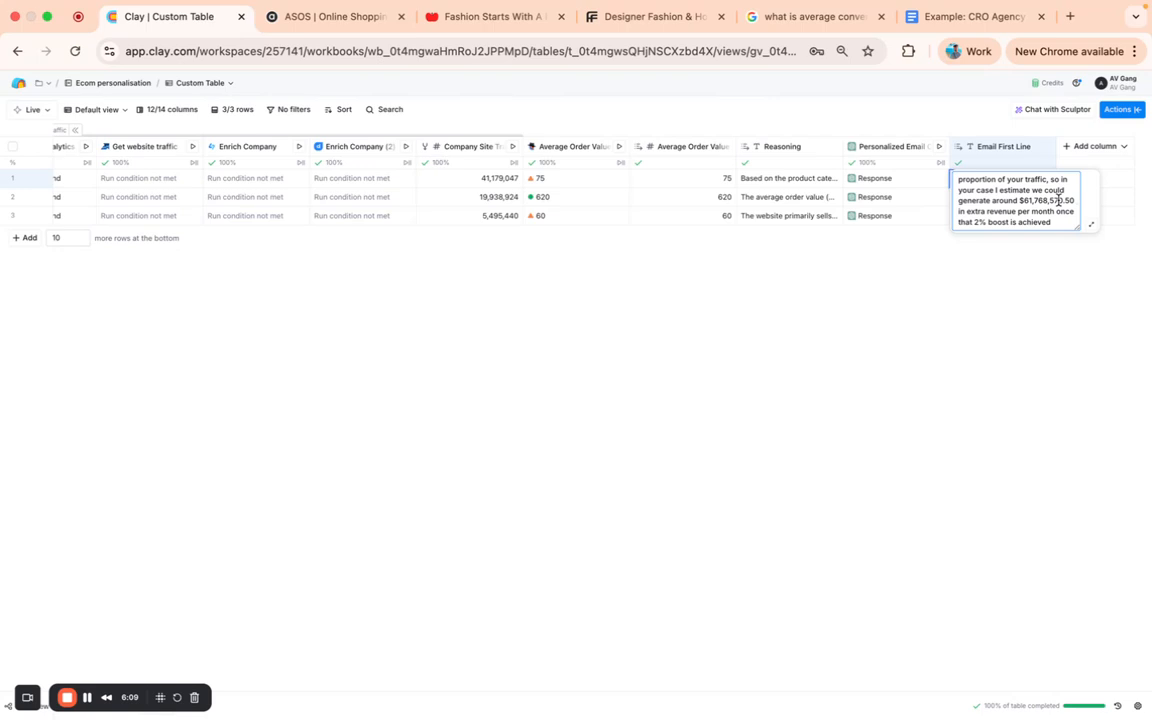
{"action": "left_click", "coordinate": [815, 255]}
- Review the traffic and average order value columns, and check the highlighted revenue figure in the Google Docs example email
{"action": "scroll", "coordinate": [740, 185], "scroll_direction": "left", "scroll_amount": 5}
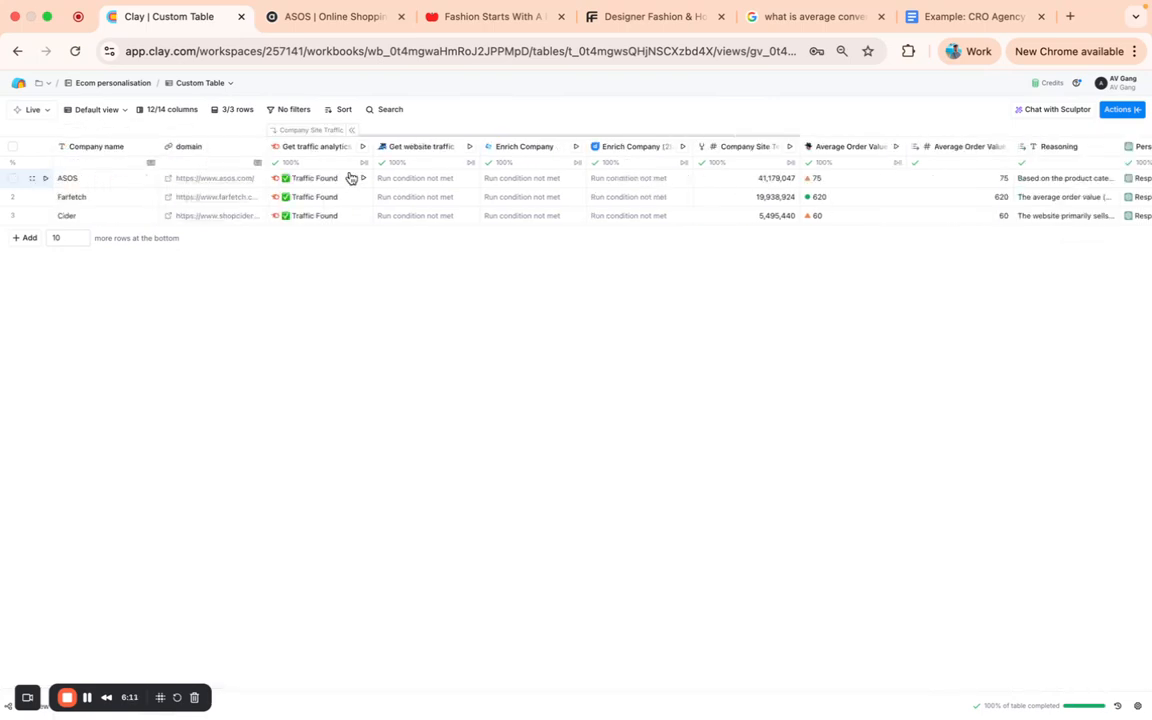
{"action": "scroll", "coordinate": [553, 203], "scroll_direction": "right", "scroll_amount": 6}
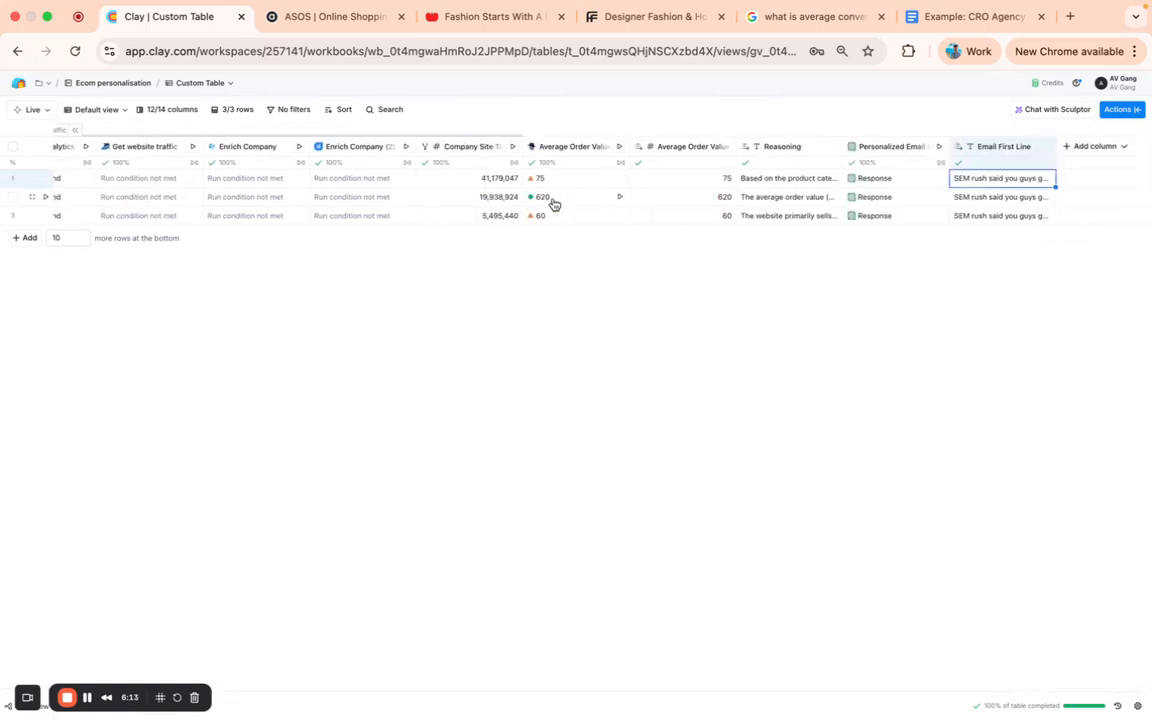
{"action": "left_click", "coordinate": [712, 182]}
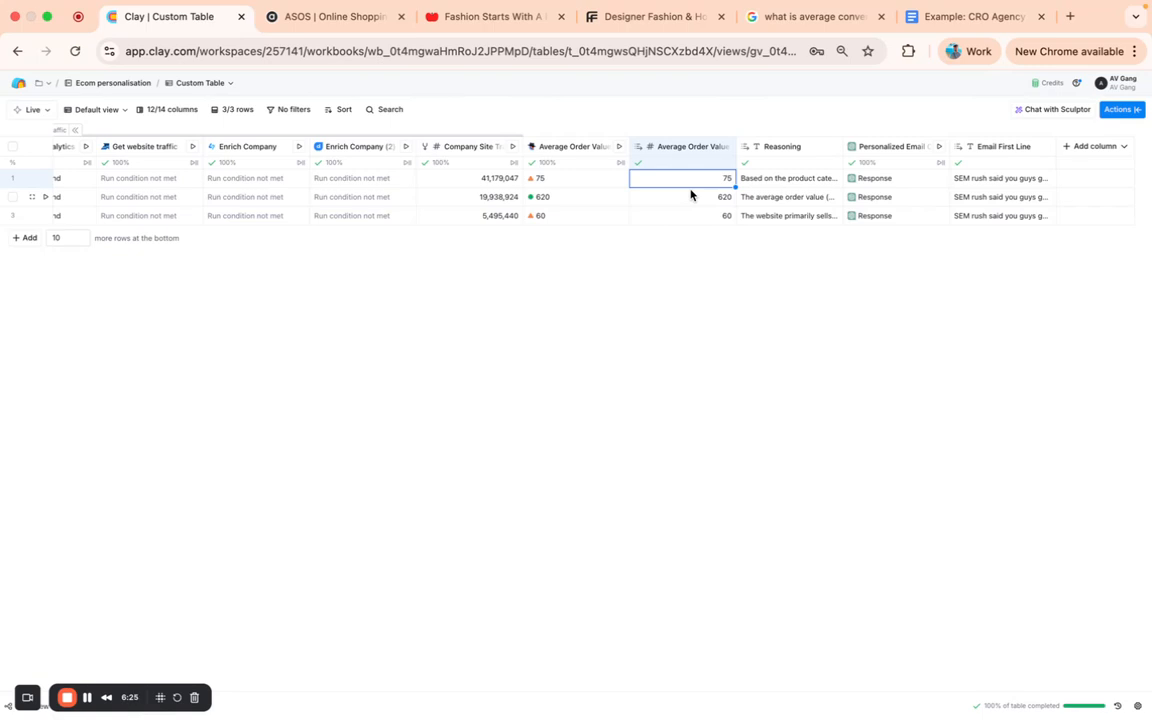
{"action": "left_click", "coordinate": [955, 18]}
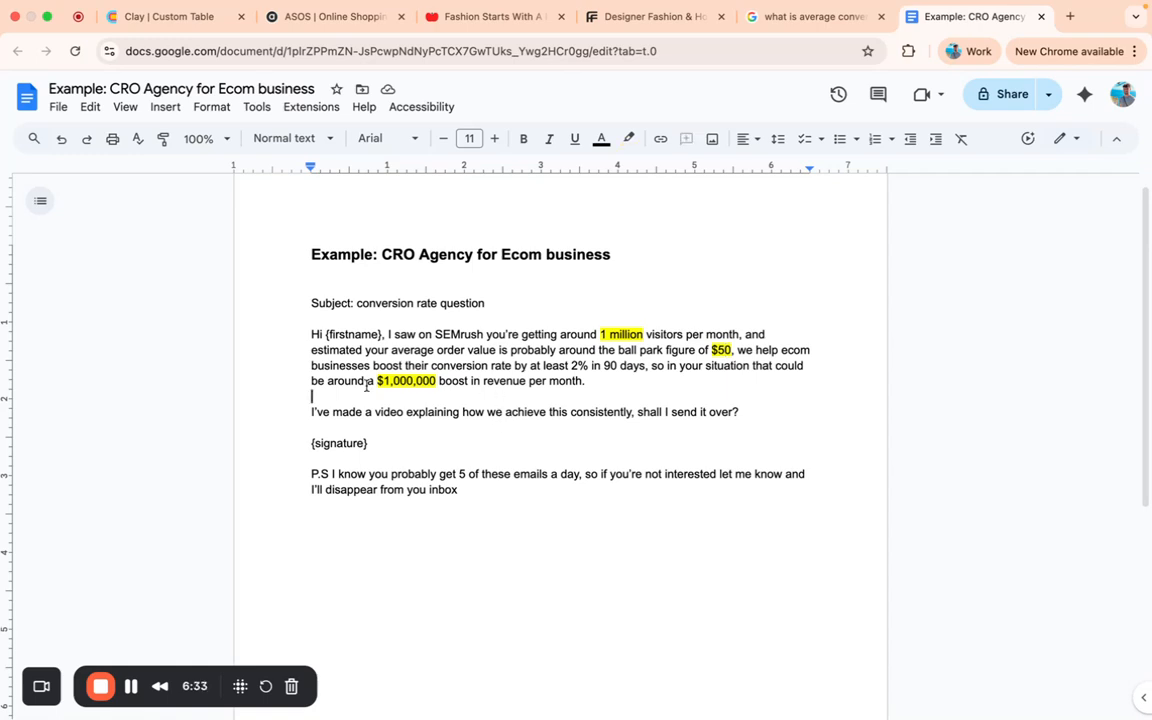
{"action": "left_click_drag", "start_coordinate": [378, 381], "coordinate": [438, 381]}
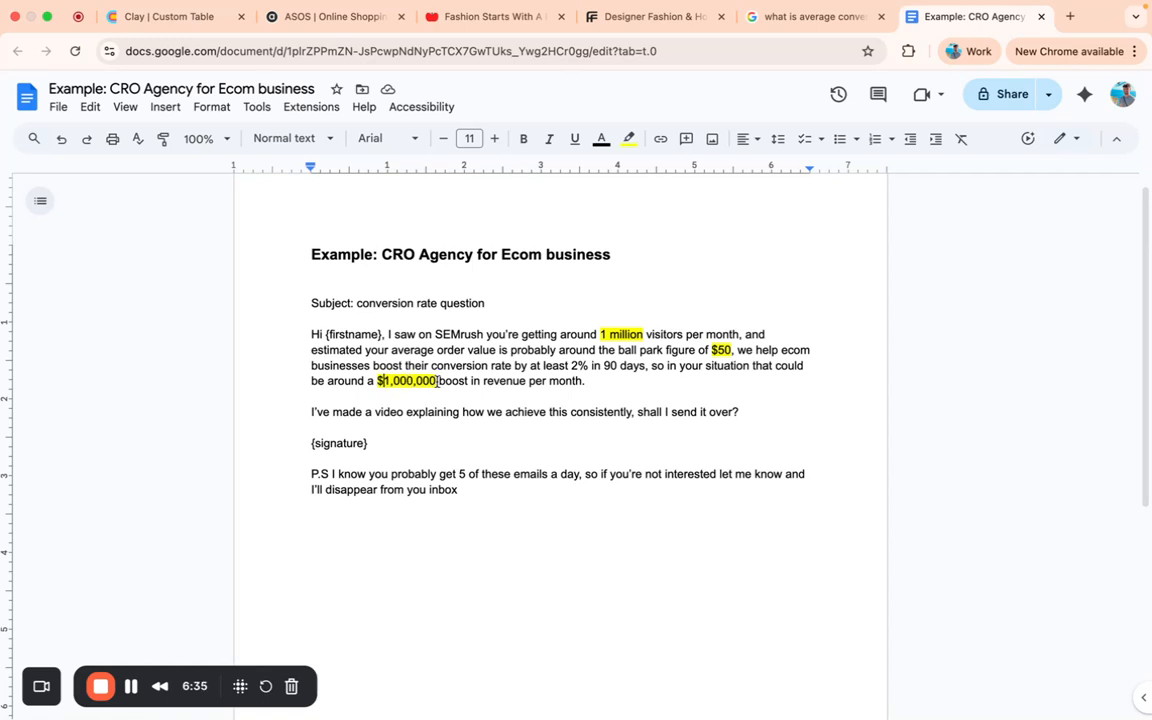